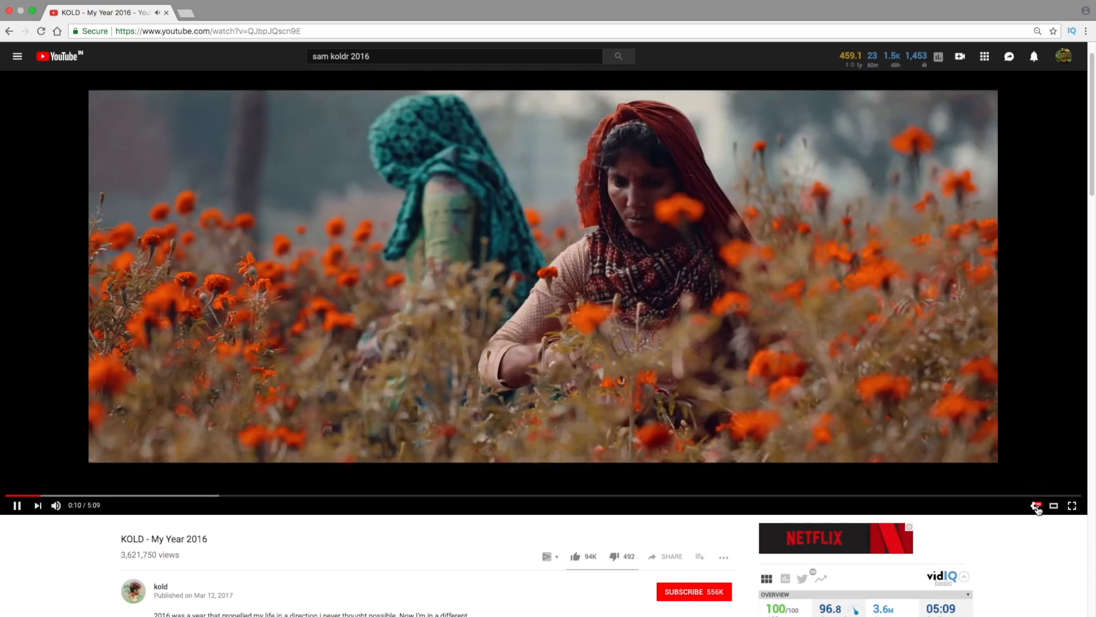
click(1035, 505)
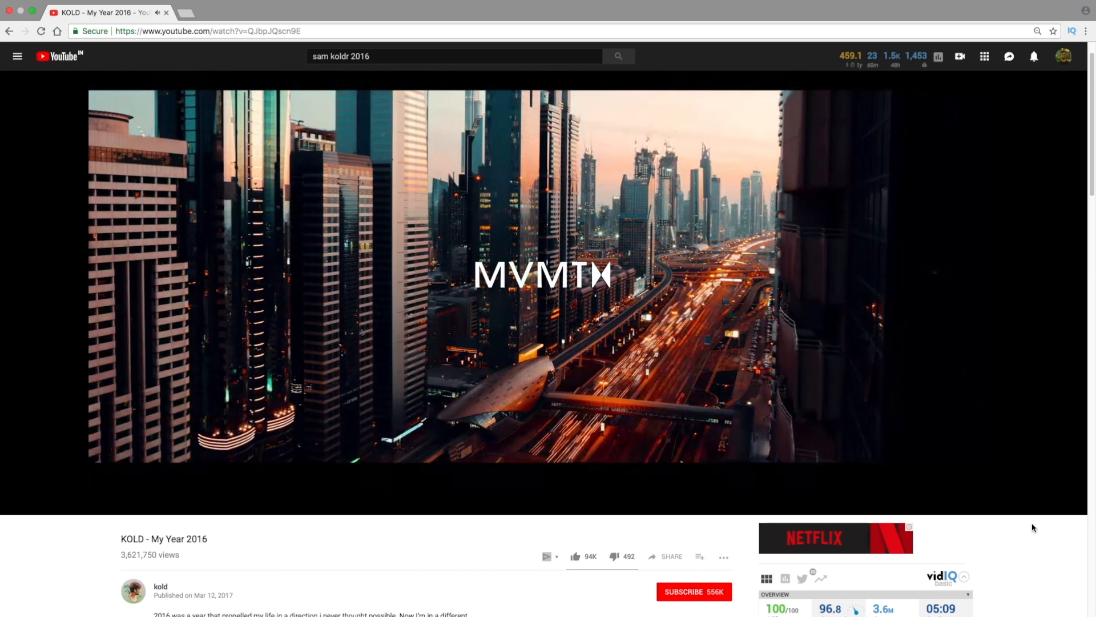
click(914, 386)
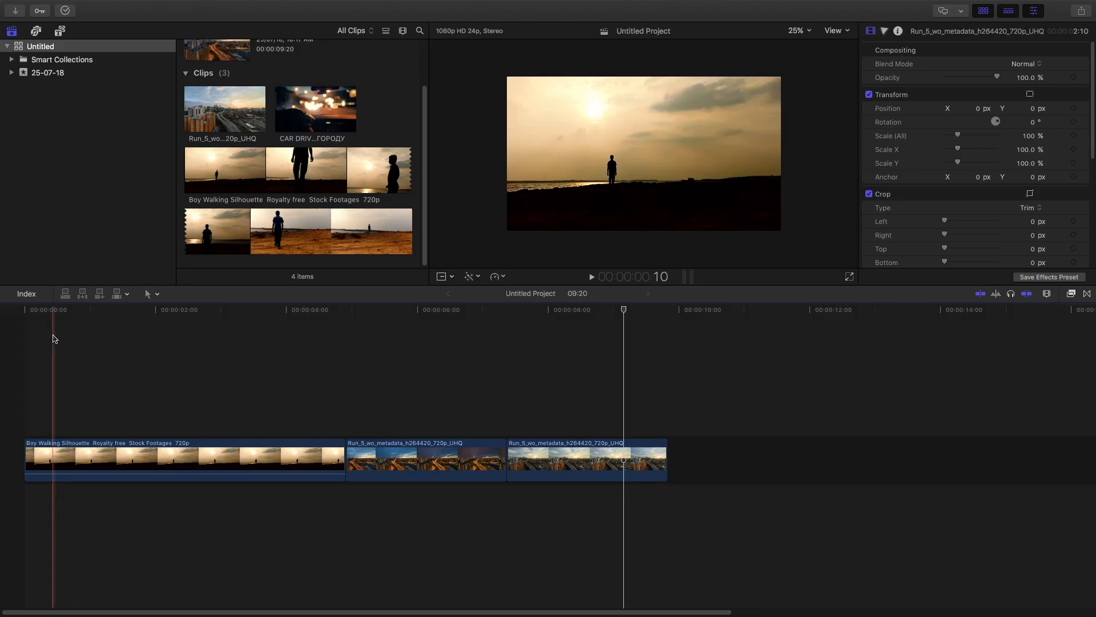
Step: Play back the beginning of the Boy Walking Silhouette clip in the timeline
click(54, 335)
key(space)
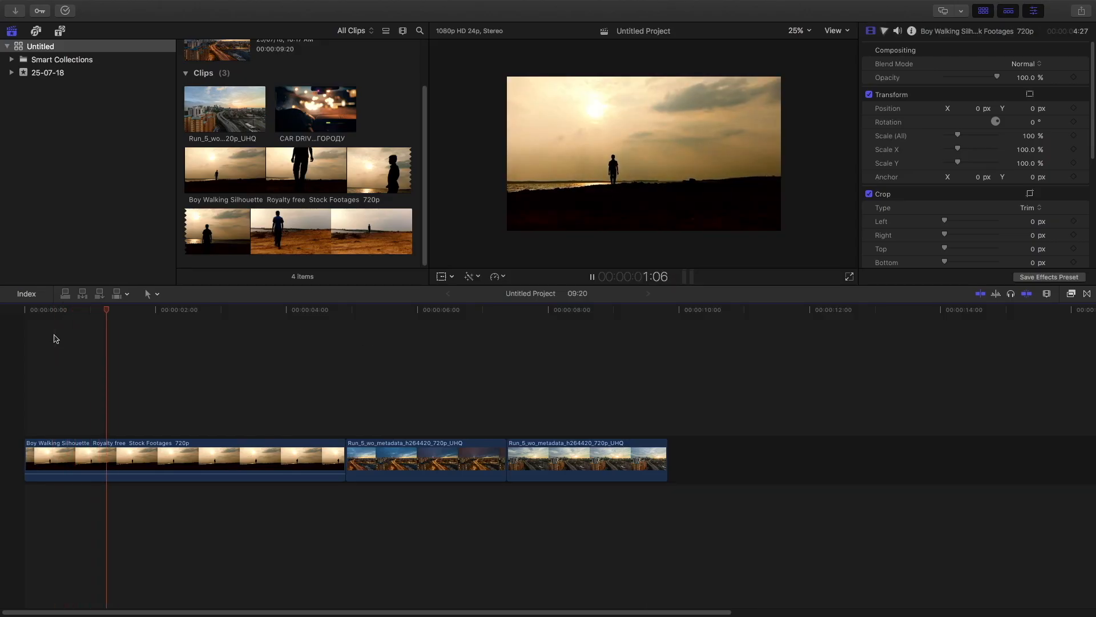
key(space)
Step: Rearrange the timeline so the two city clips come before the Boy Walking Silhouette clip, and play back the new order
drag(447, 404, 233, 412)
click(353, 428)
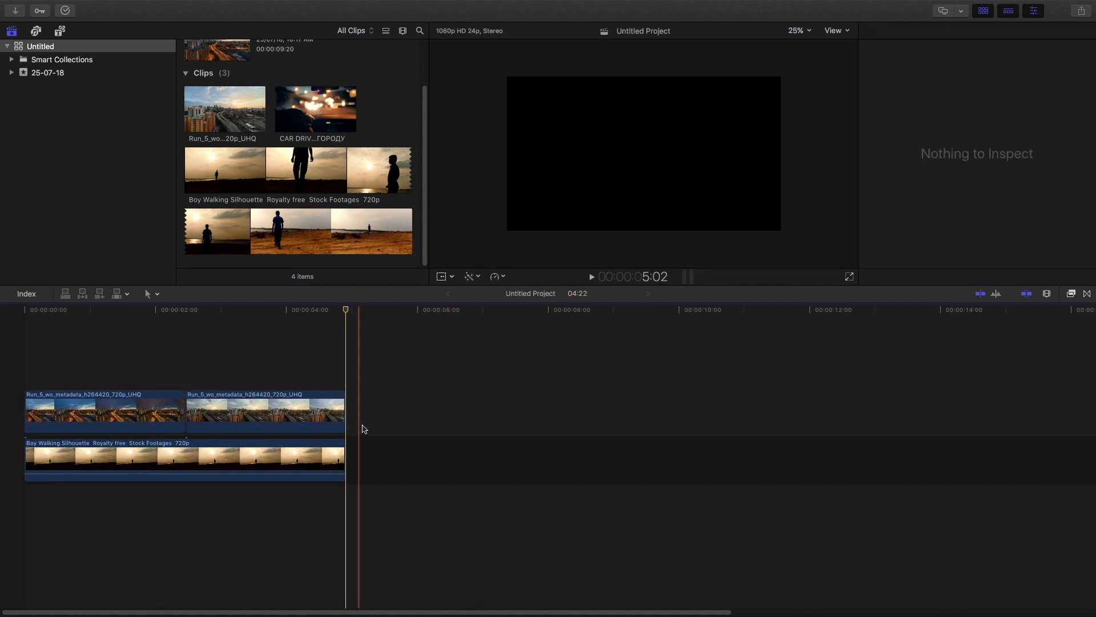
drag(259, 453, 552, 461)
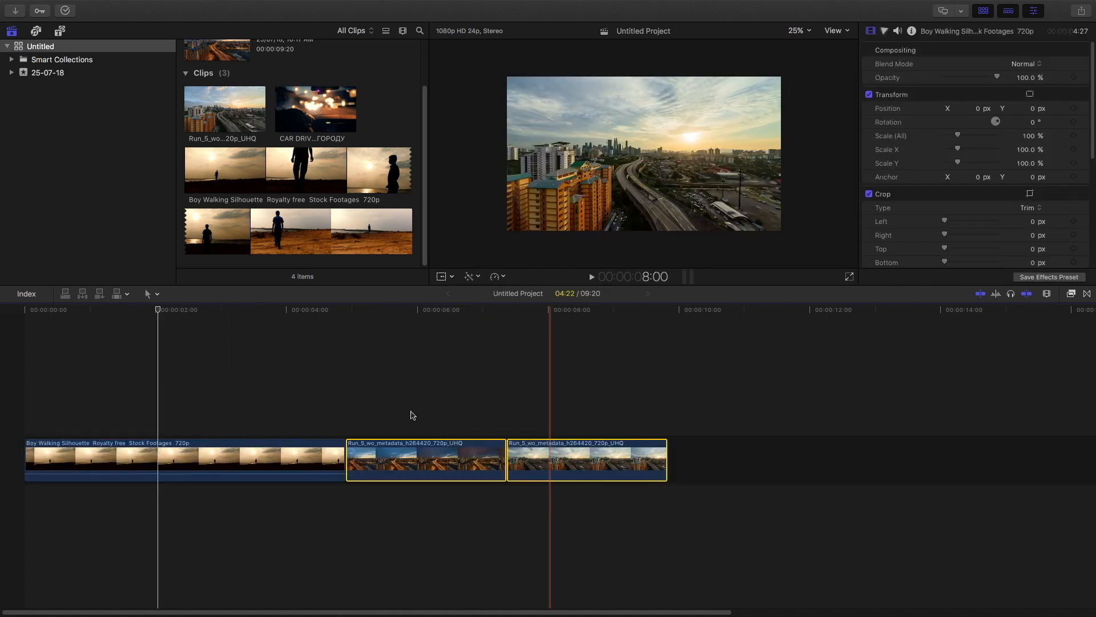
drag(413, 416, 232, 414)
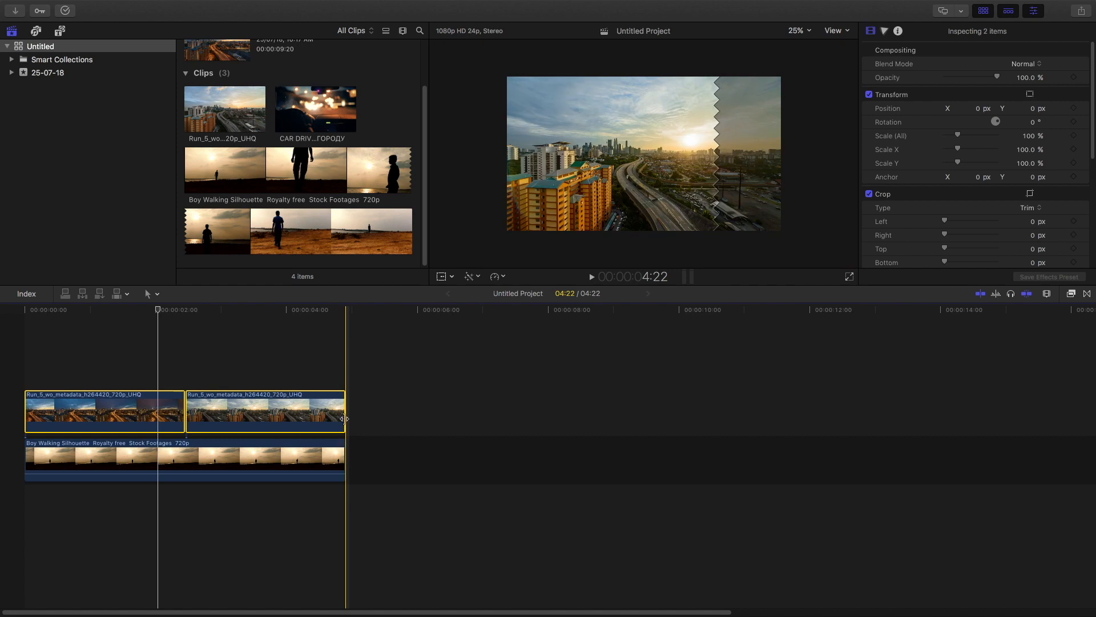
click(354, 429)
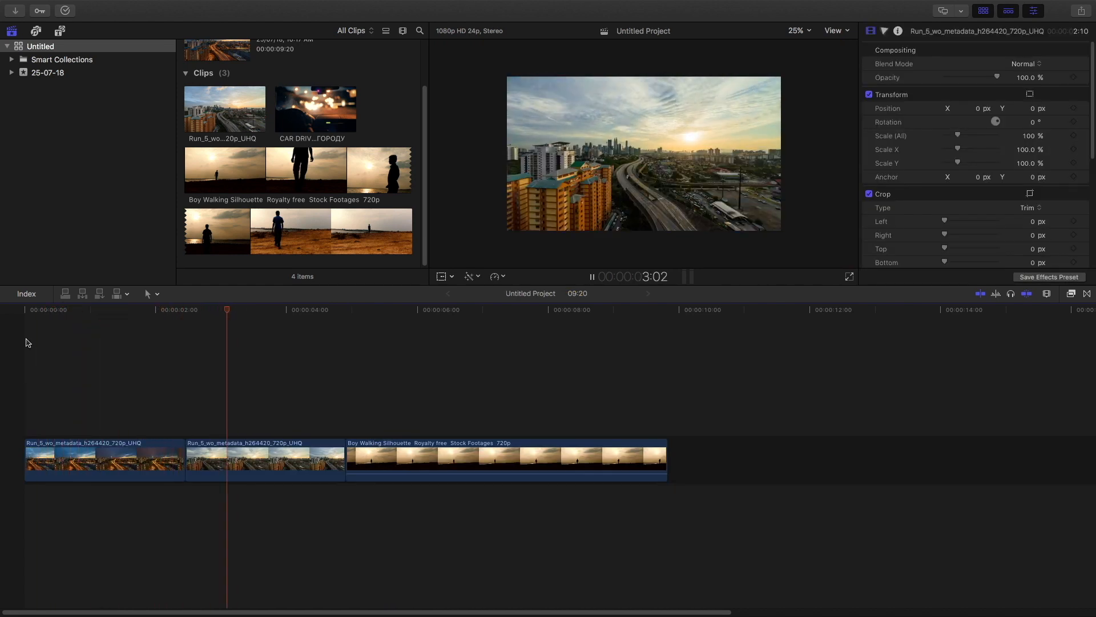
key(space)
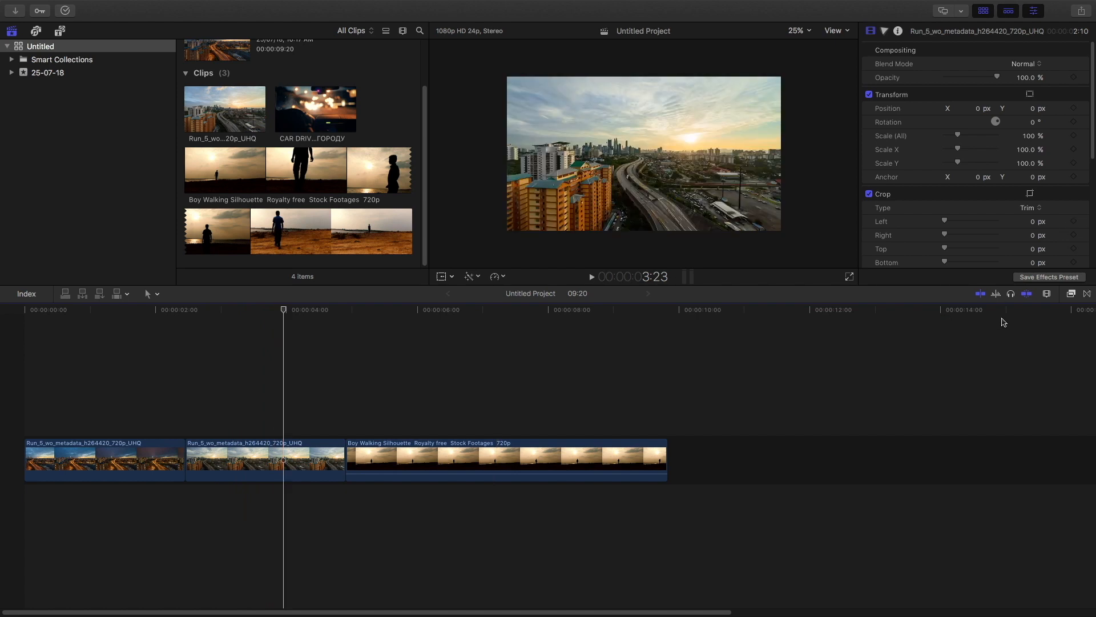
Step: Add a Cross Dissolve transition between the two city clips, allowing the media overlap, and play it back
key(ctrl+super+5)
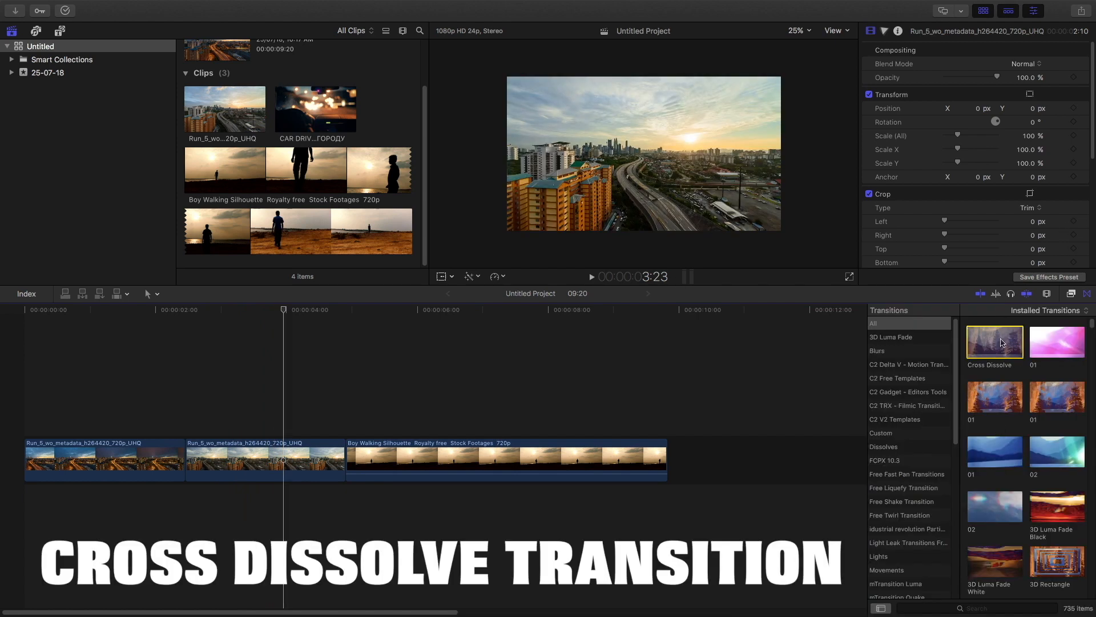
drag(1000, 343, 188, 457)
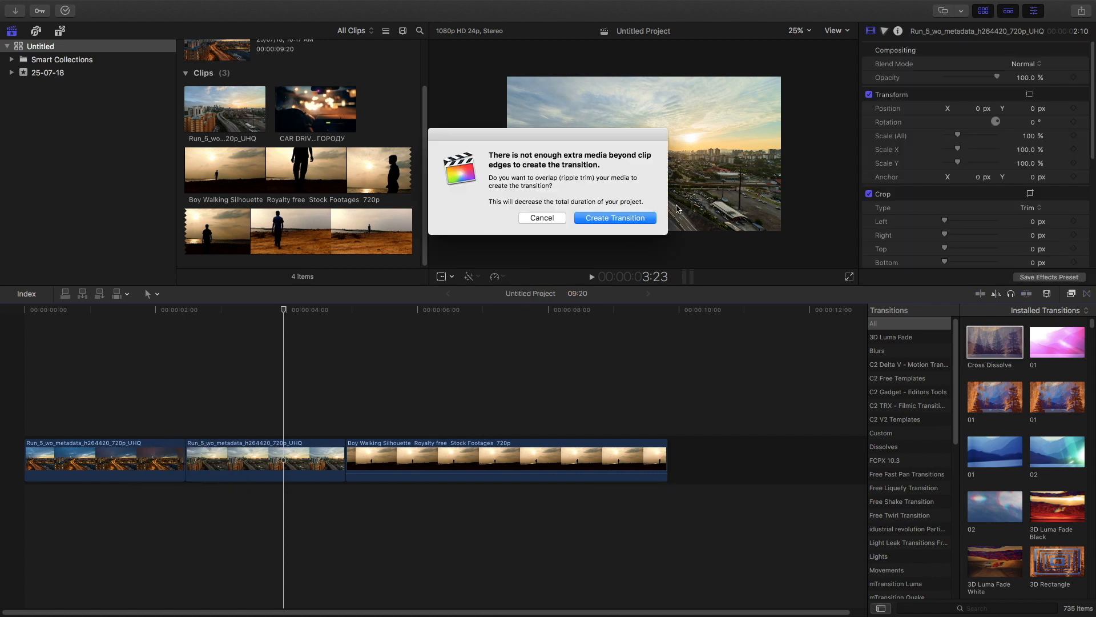
click(645, 222)
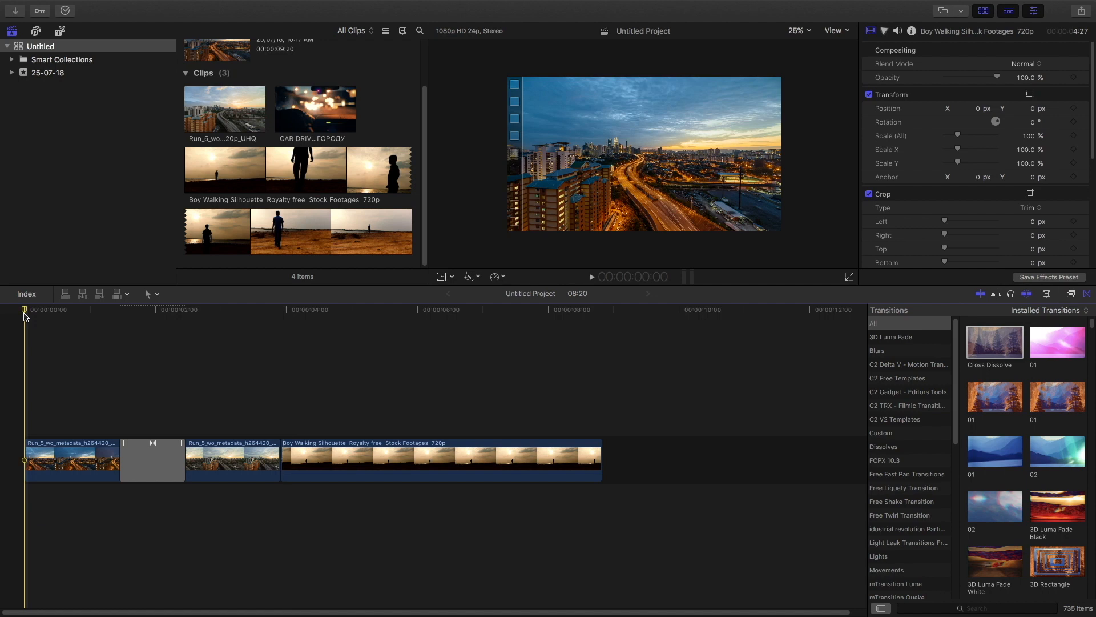
key(space)
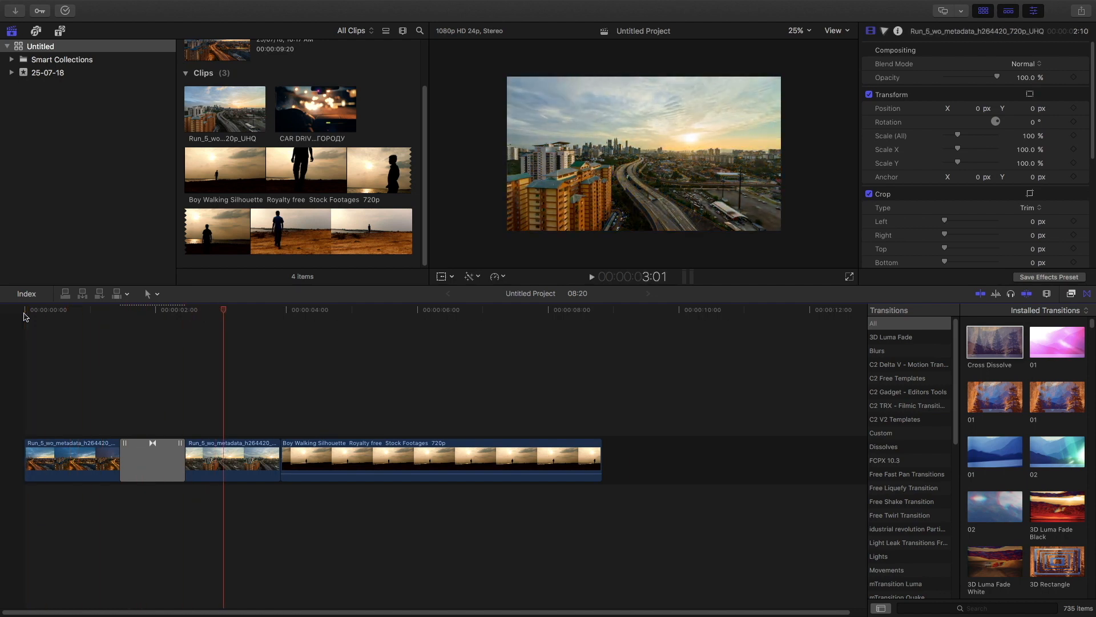
key(space)
Step: Stack the silhouette clip above the city clips from the timeline start and trim its end to match theirs
drag(341, 457, 48, 410)
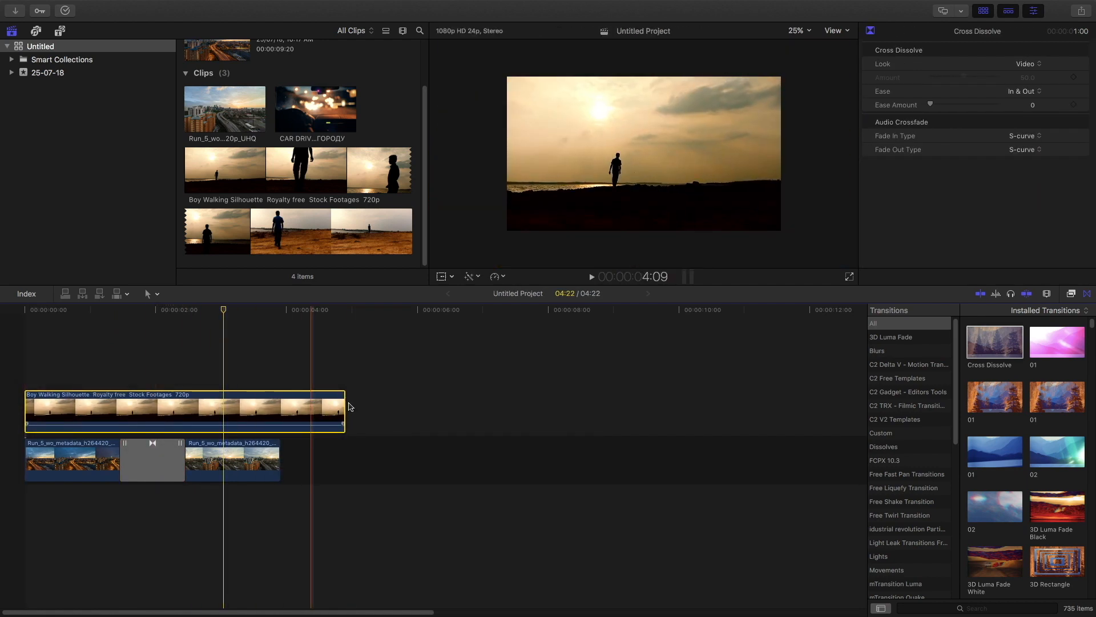
drag(343, 404, 280, 404)
click(88, 352)
key(space)
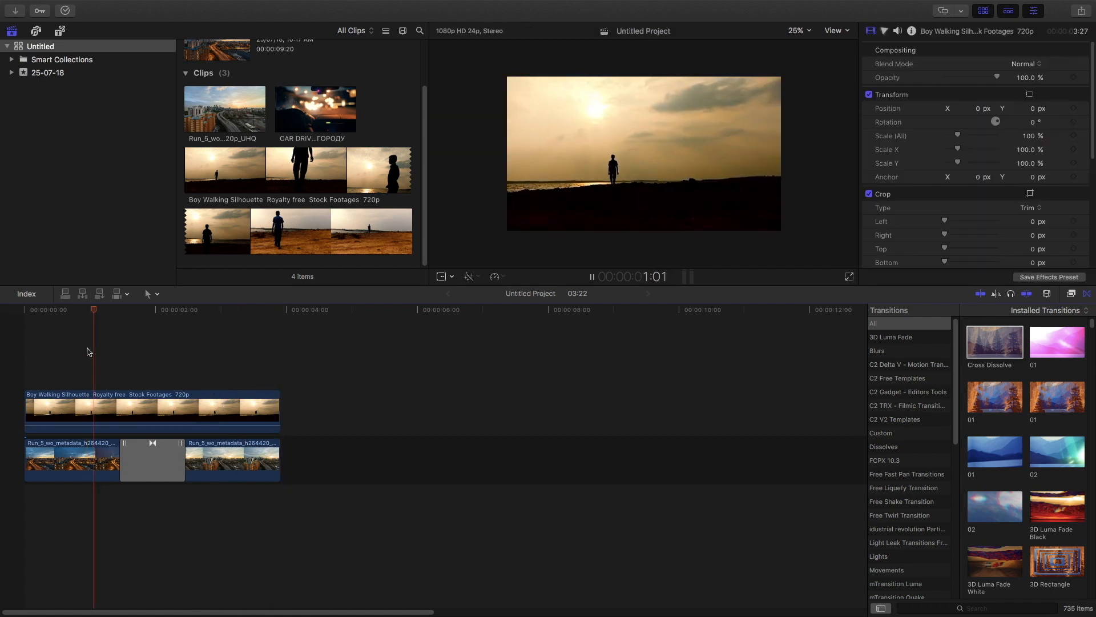
Step: Find the Keyer effect in the effects library and apply it to the silhouette clip
click(204, 411)
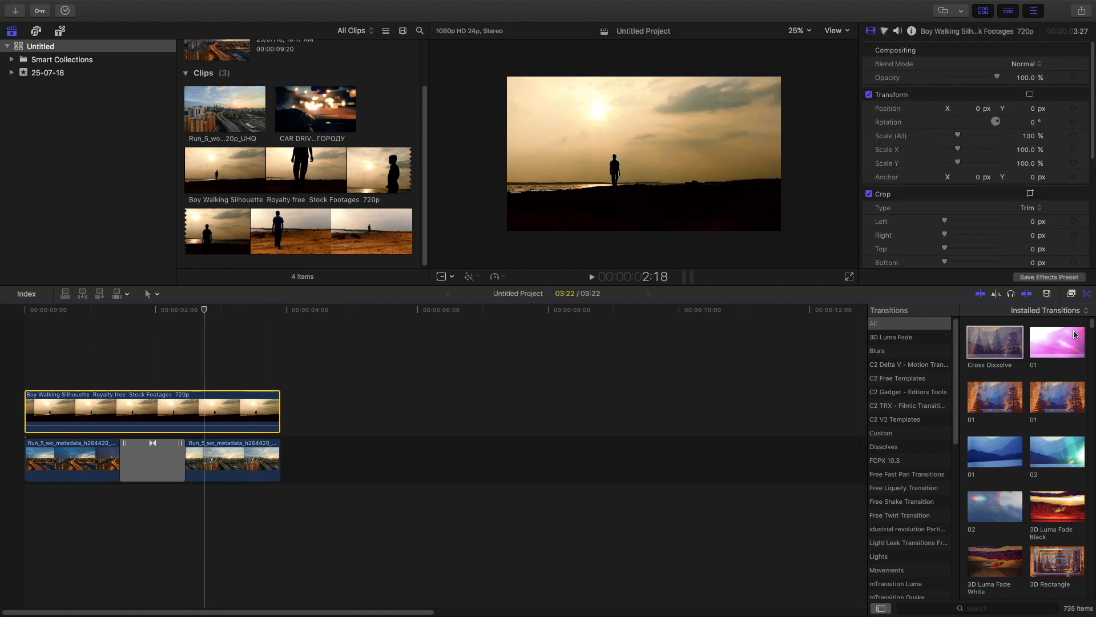
click(1072, 294)
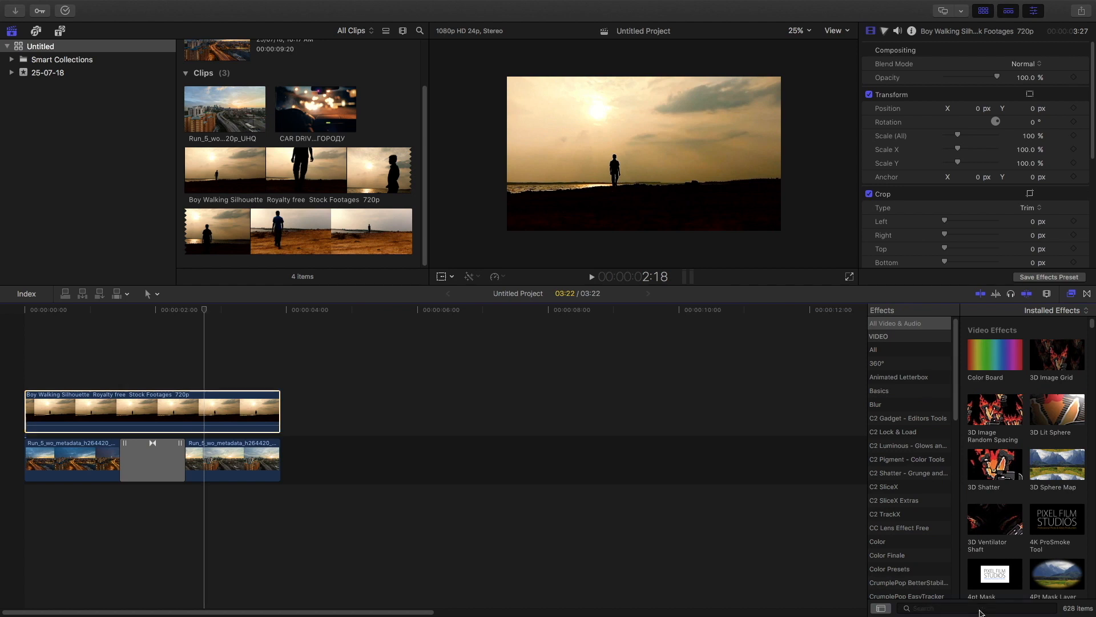
click(971, 607)
text(luma)
click(1051, 608)
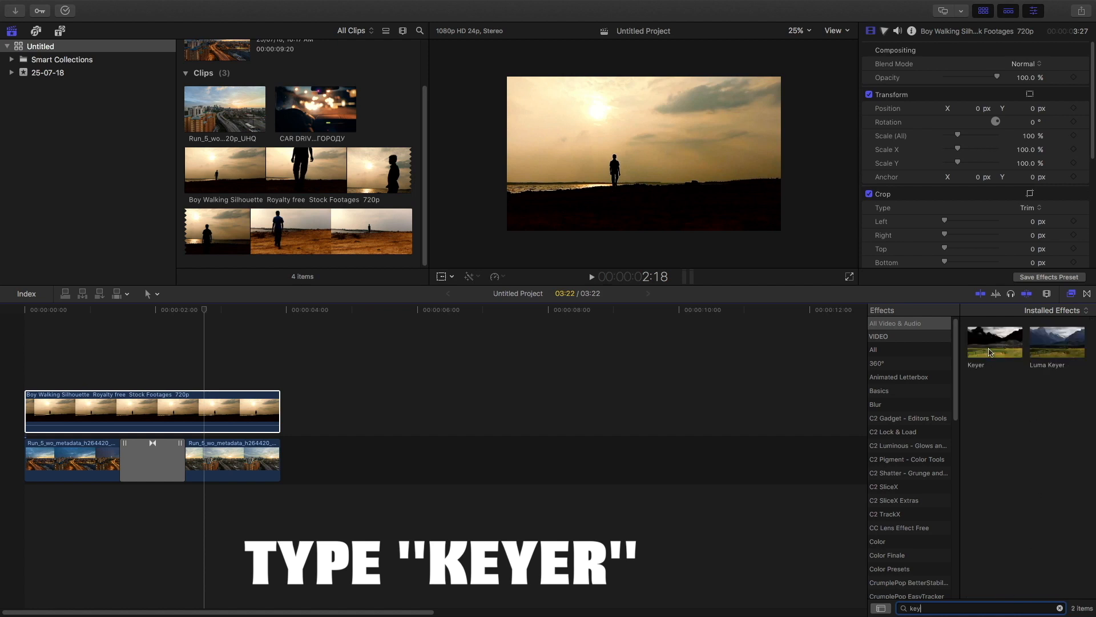
drag(991, 353, 121, 414)
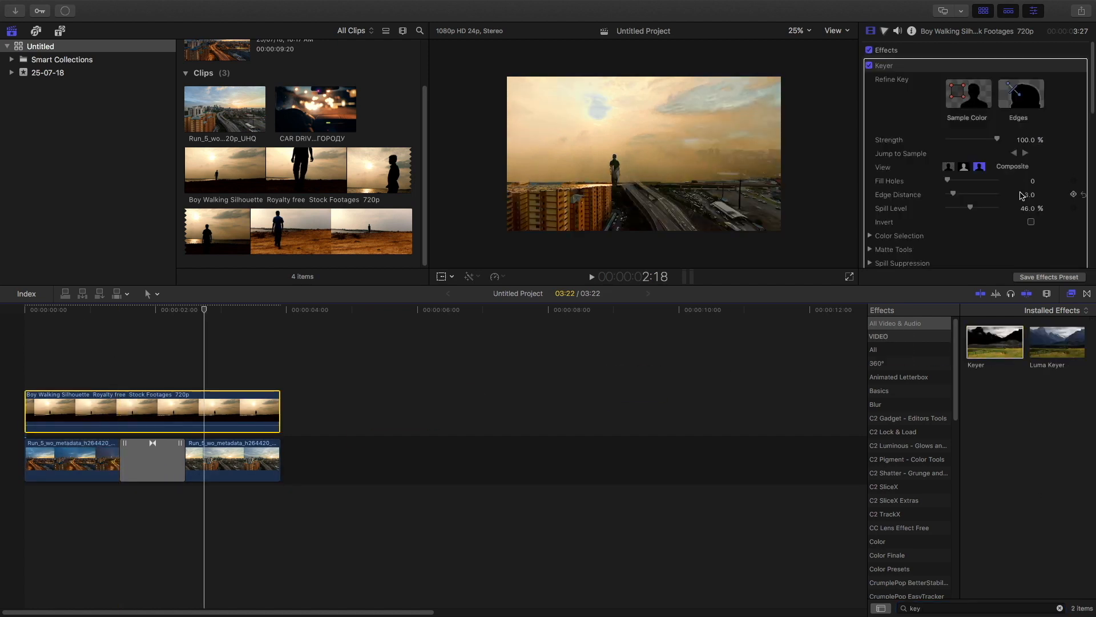
Step: Sample the sky left of the walking figure for the Keyer, extending the sample area down towards the ground and leaving Invert off
click(1031, 222)
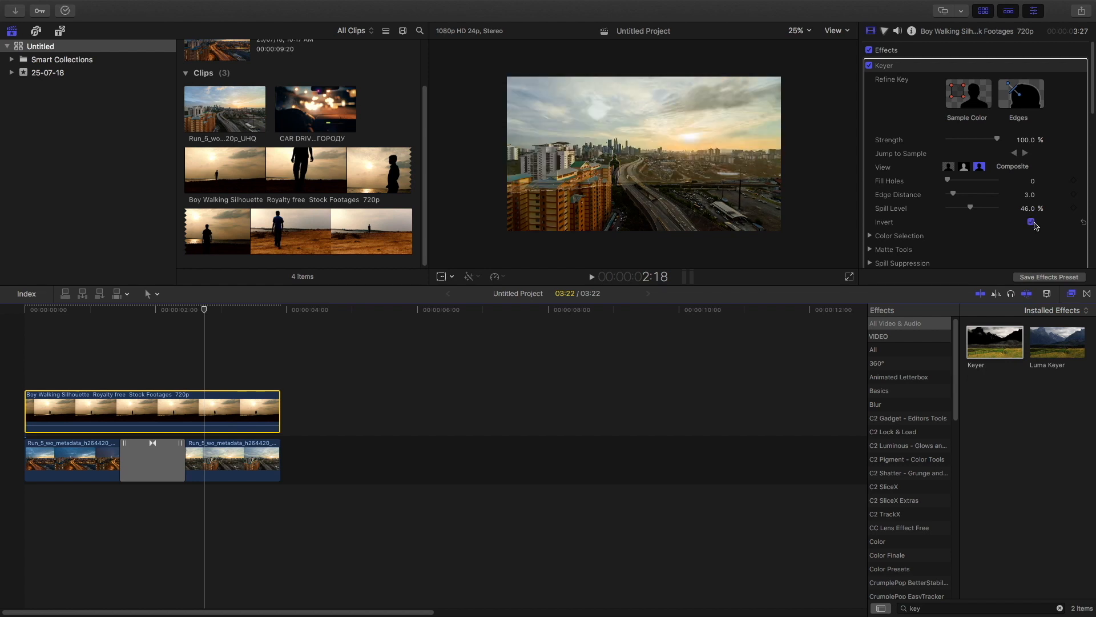
click(1031, 222)
drag(543, 110, 572, 140)
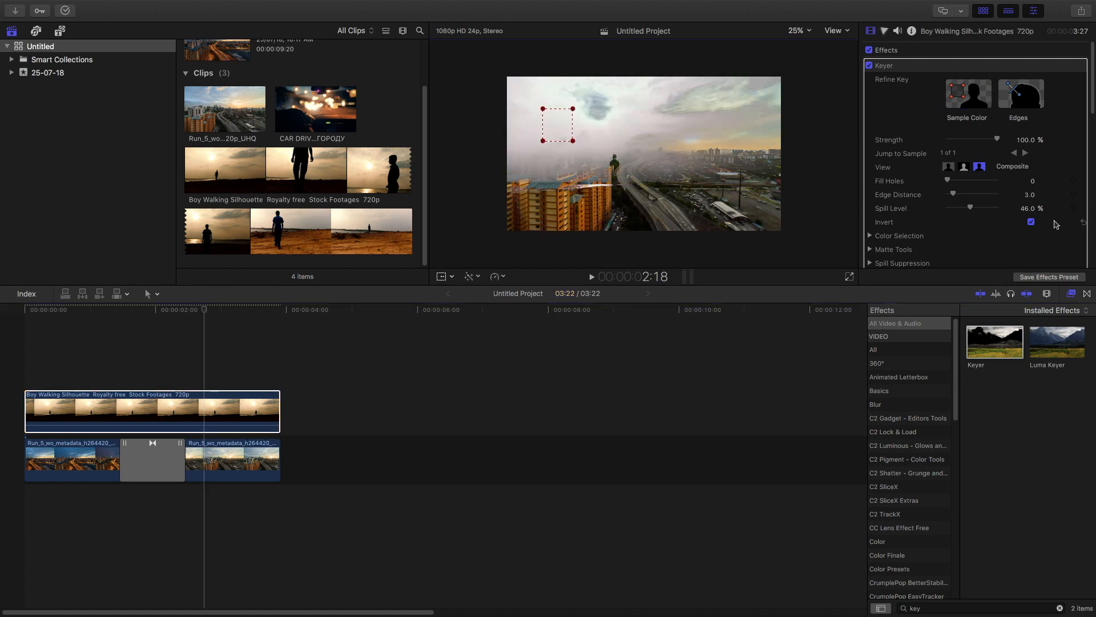
click(1031, 223)
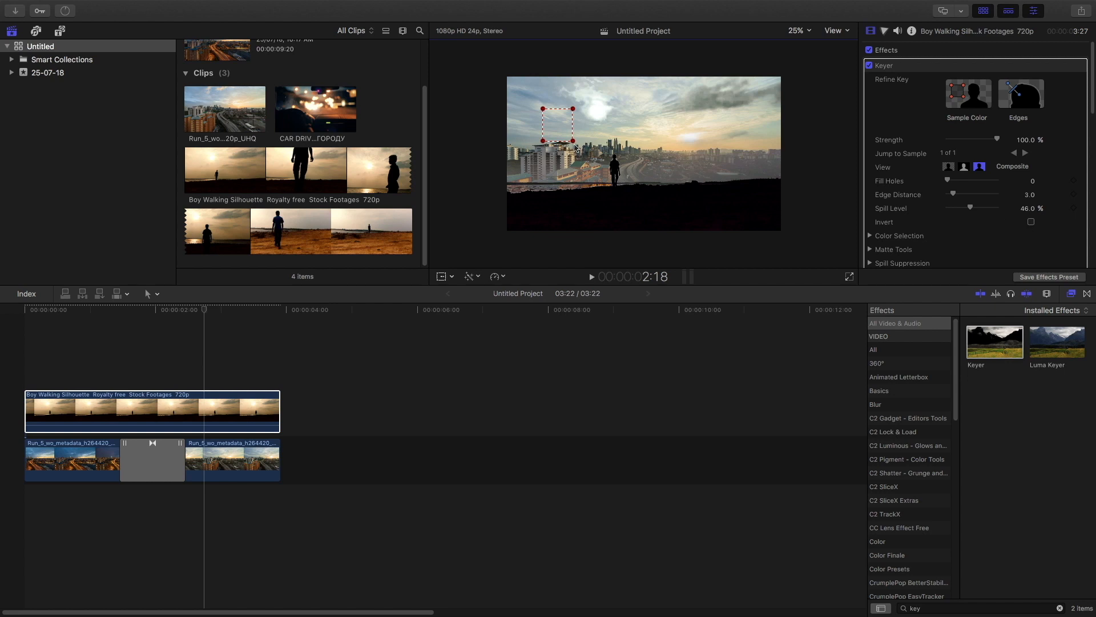
drag(574, 141, 584, 175)
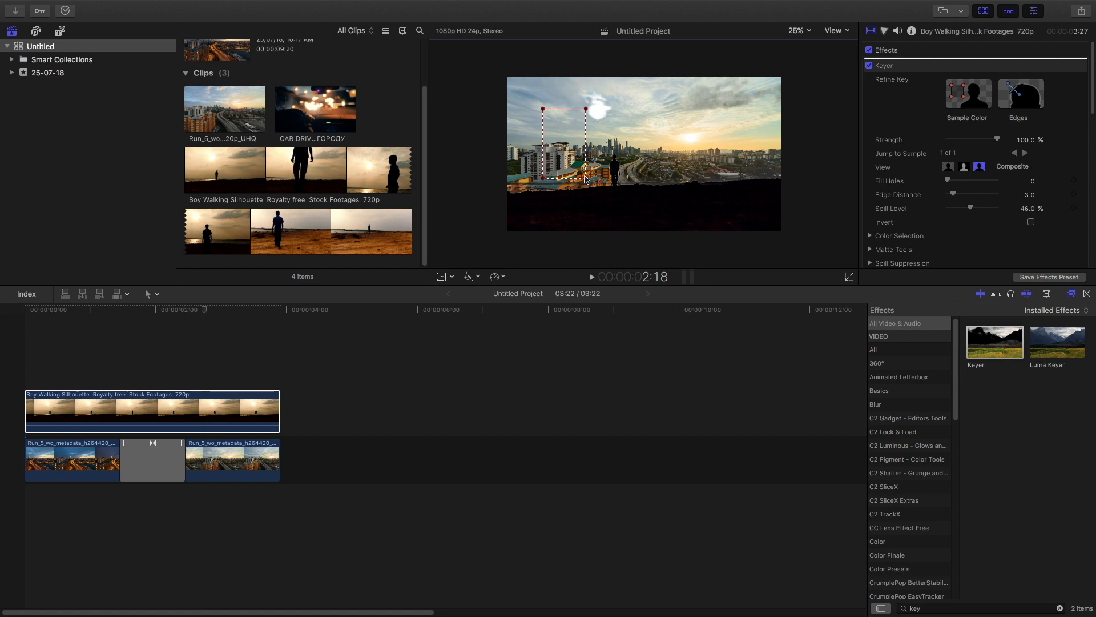
Step: Play back the keyed composite from the timeline start and check the background render tasks
click(40, 352)
key(space)
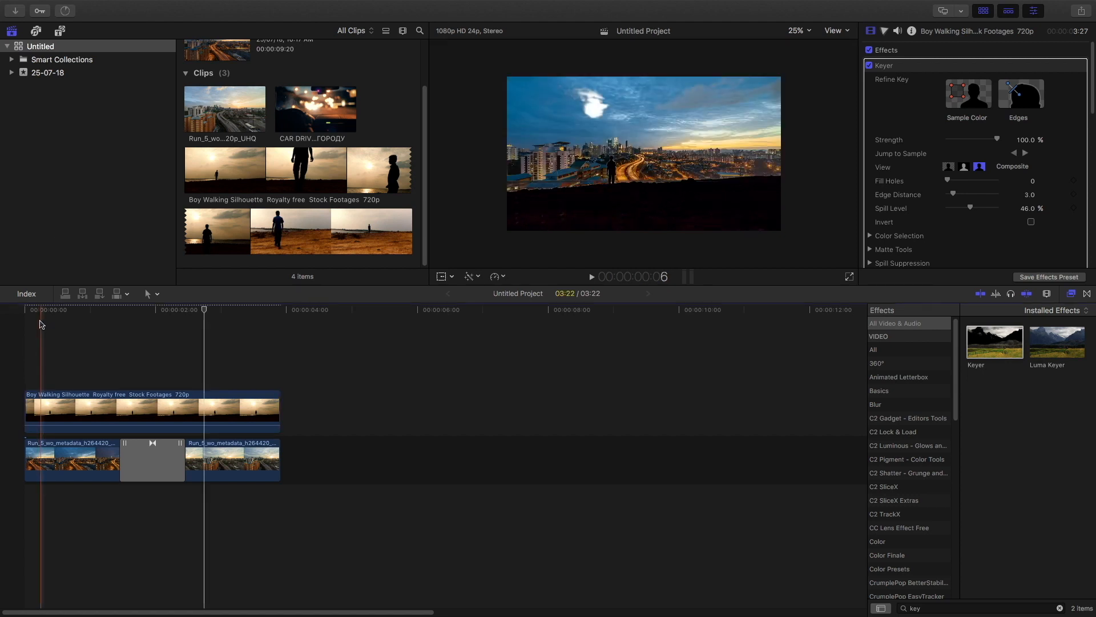
key(space)
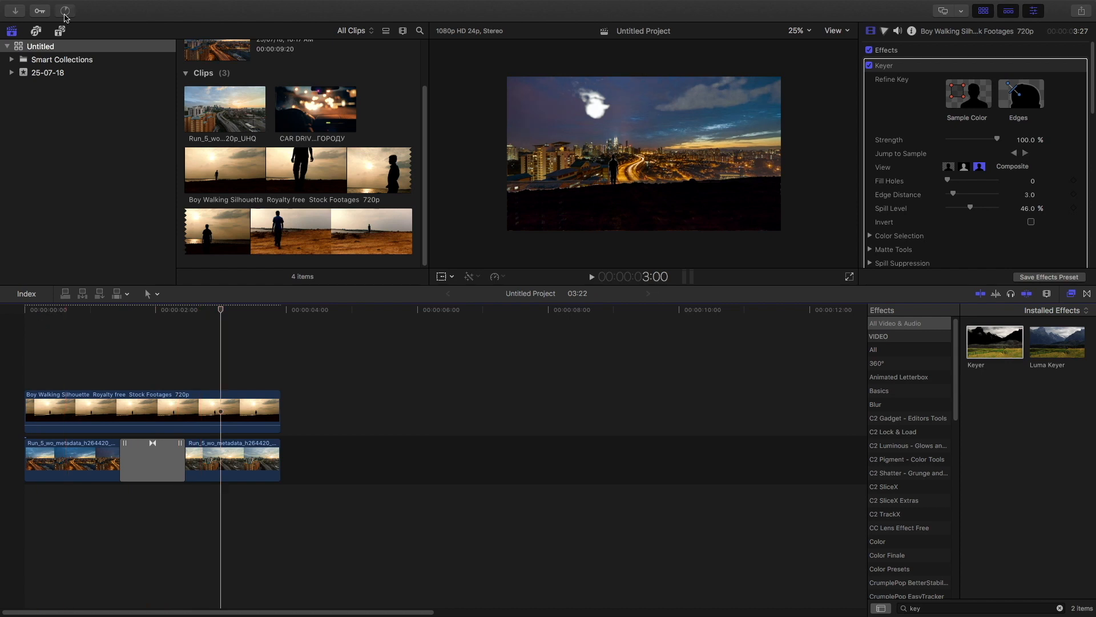
click(65, 11)
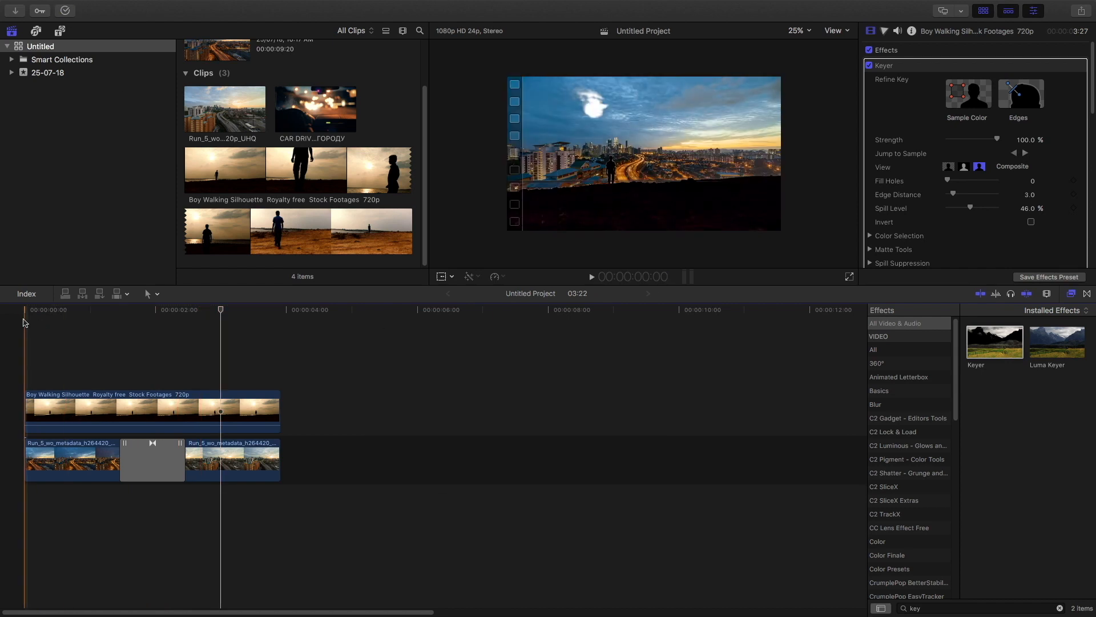
key(space)
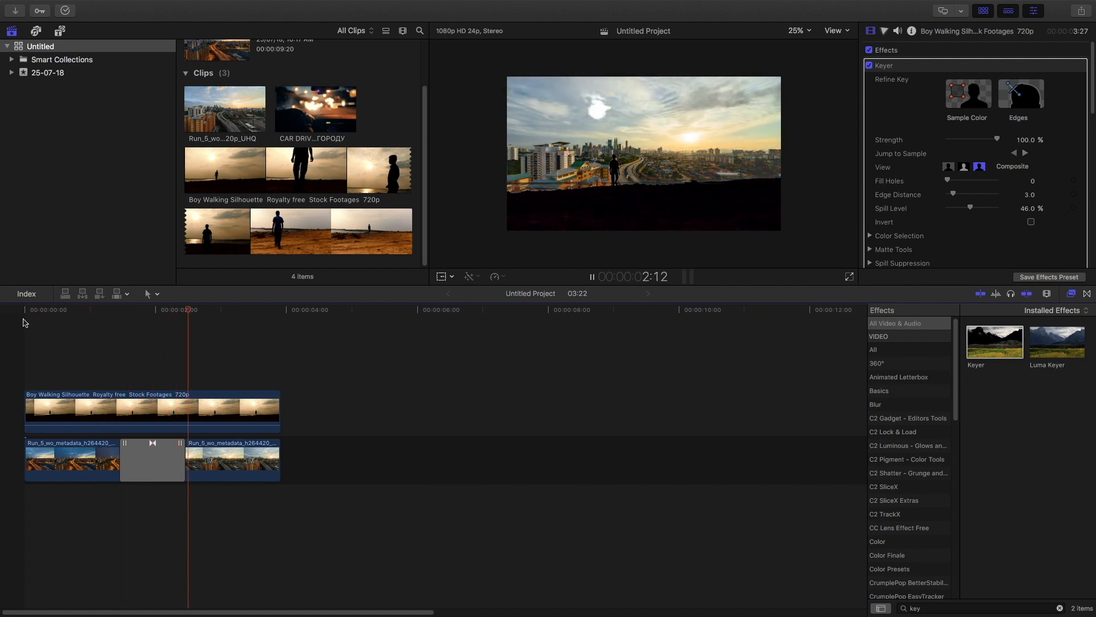
key(space)
Step: Transform the silhouette clip to about 197 % scale and position it at about X 58 px, Y 92 px
right_click(698, 189)
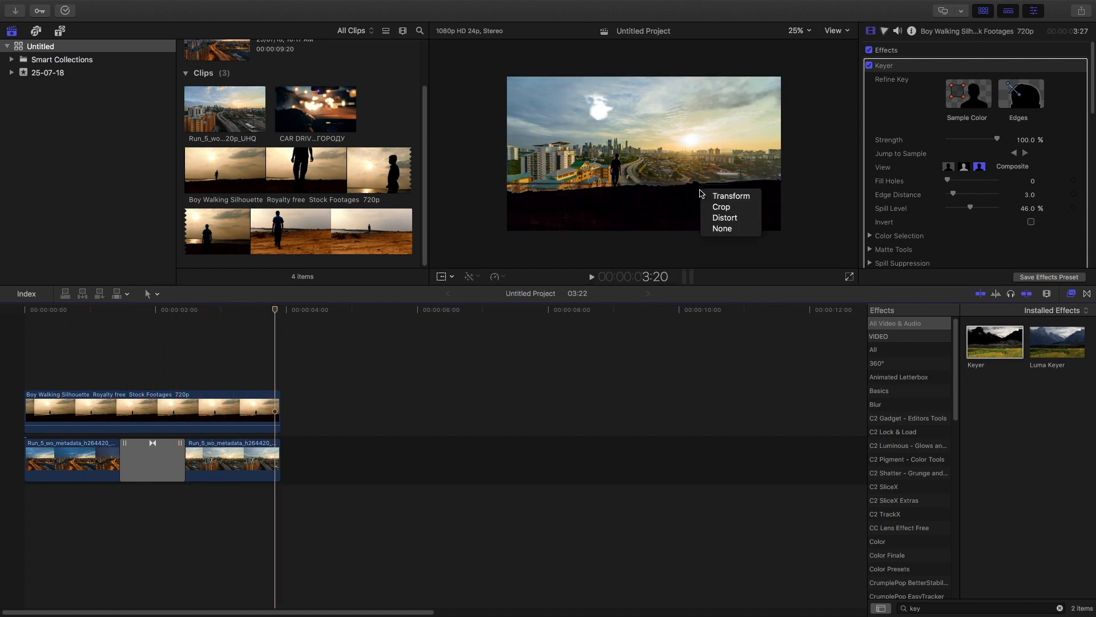
click(715, 196)
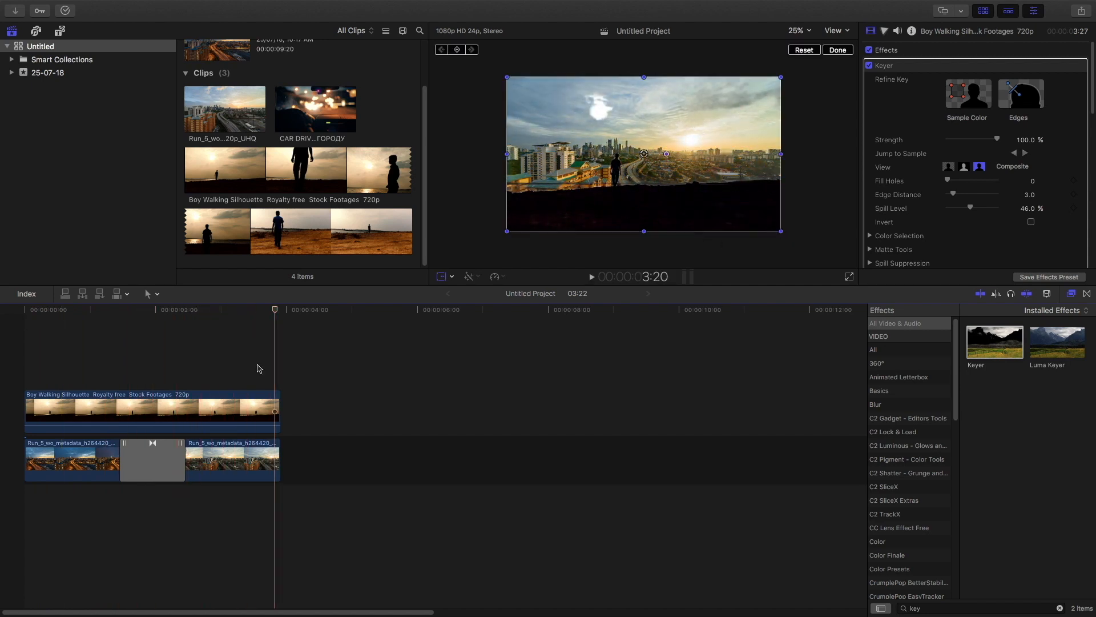
click(252, 411)
drag(781, 232, 871, 330)
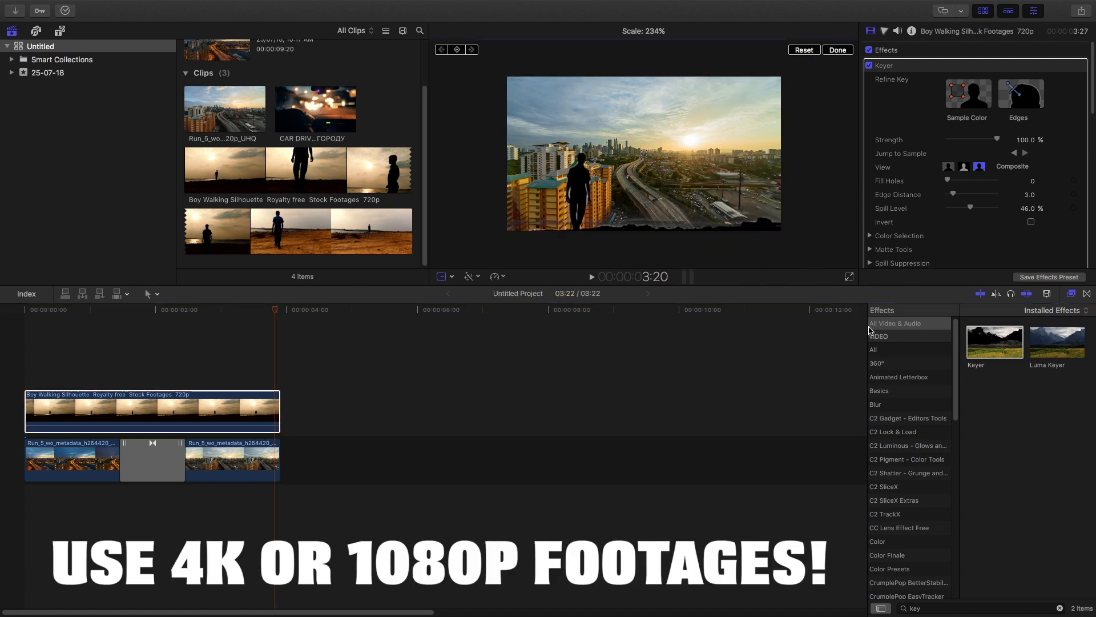
drag(694, 222, 702, 206)
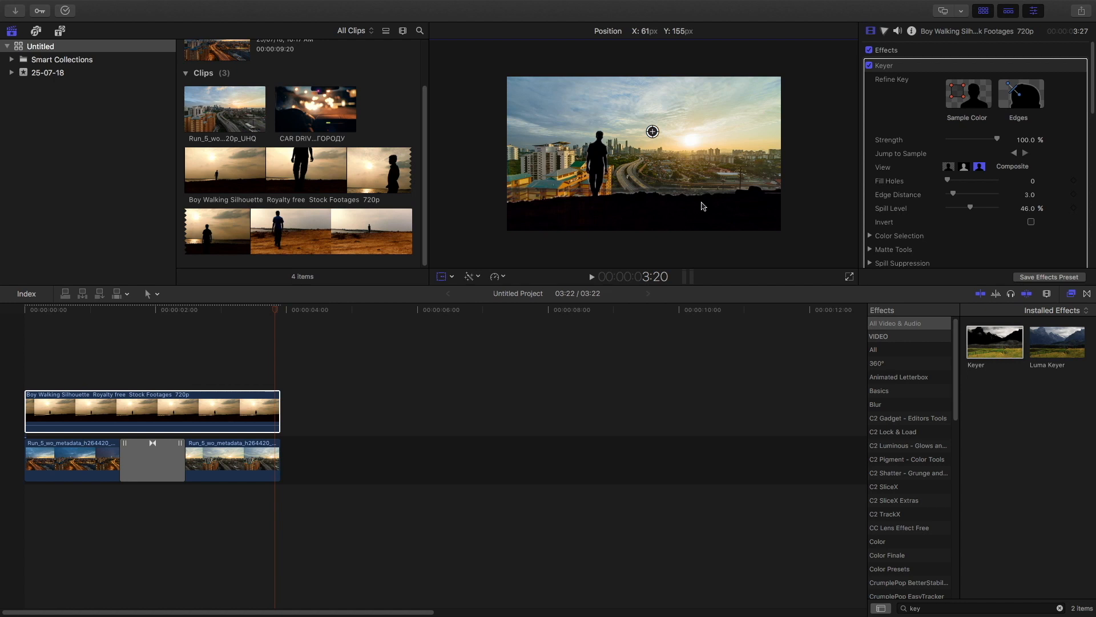
drag(703, 206, 702, 215)
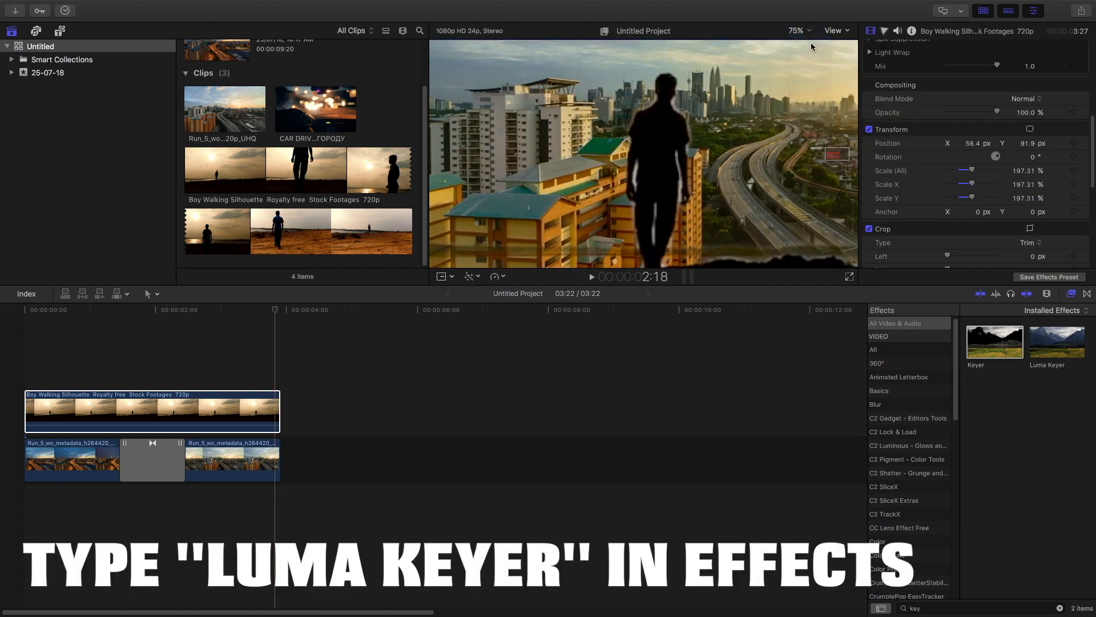
Step: Apply the Luma Keyer effect to the silhouette clip and turn on its Invert option
click(1059, 343)
drag(1025, 350, 245, 411)
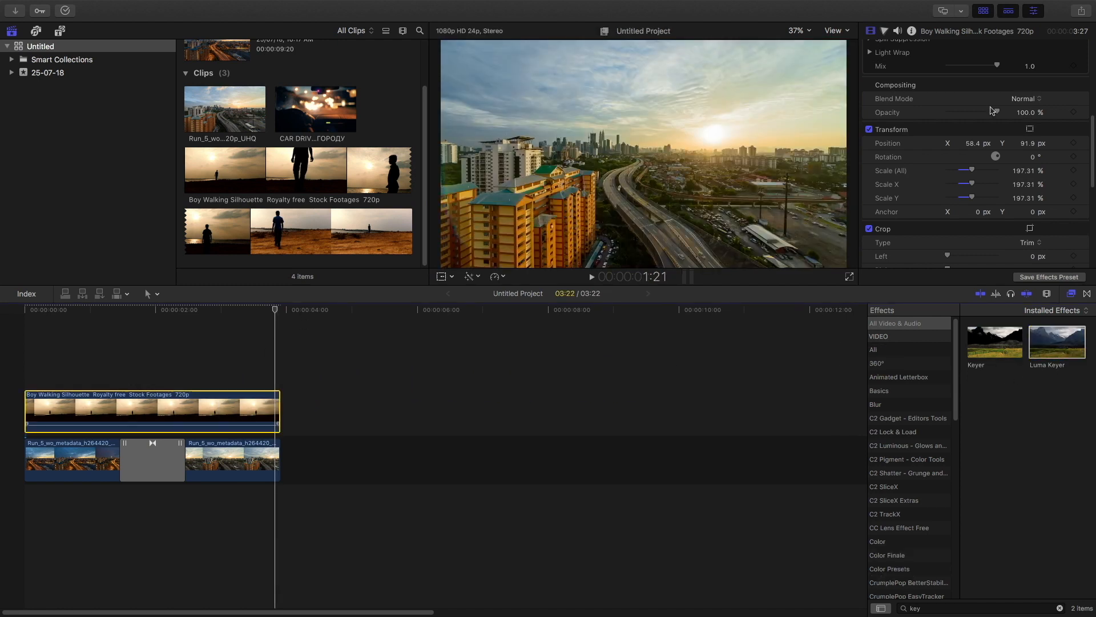
scroll(1049, 106, up, 5)
scroll(1032, 145, down, 4)
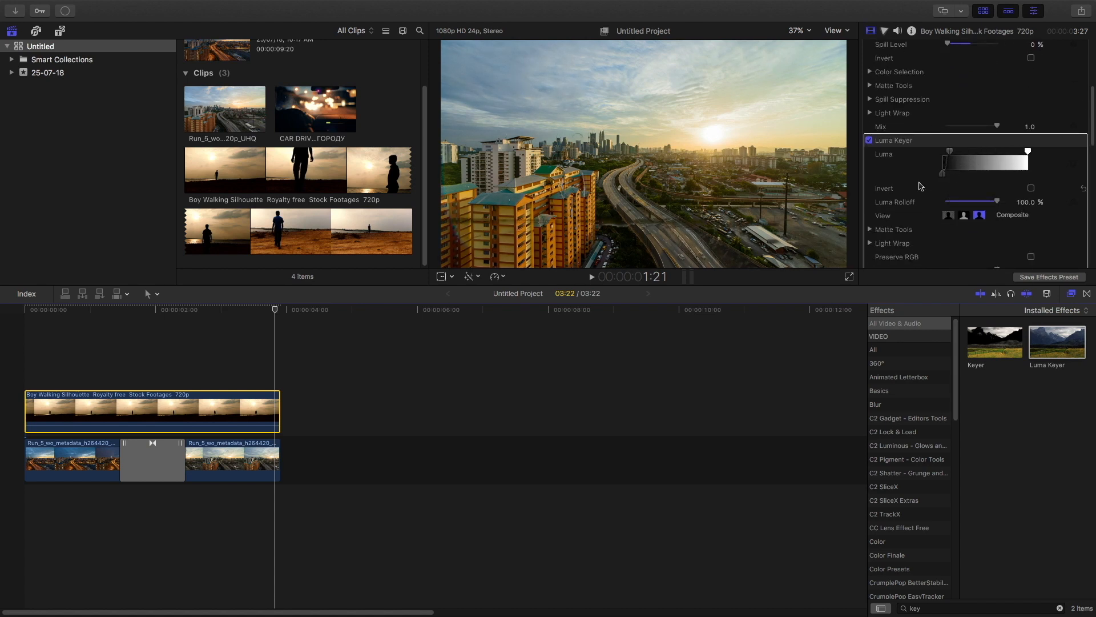
scroll(920, 186, down, 2)
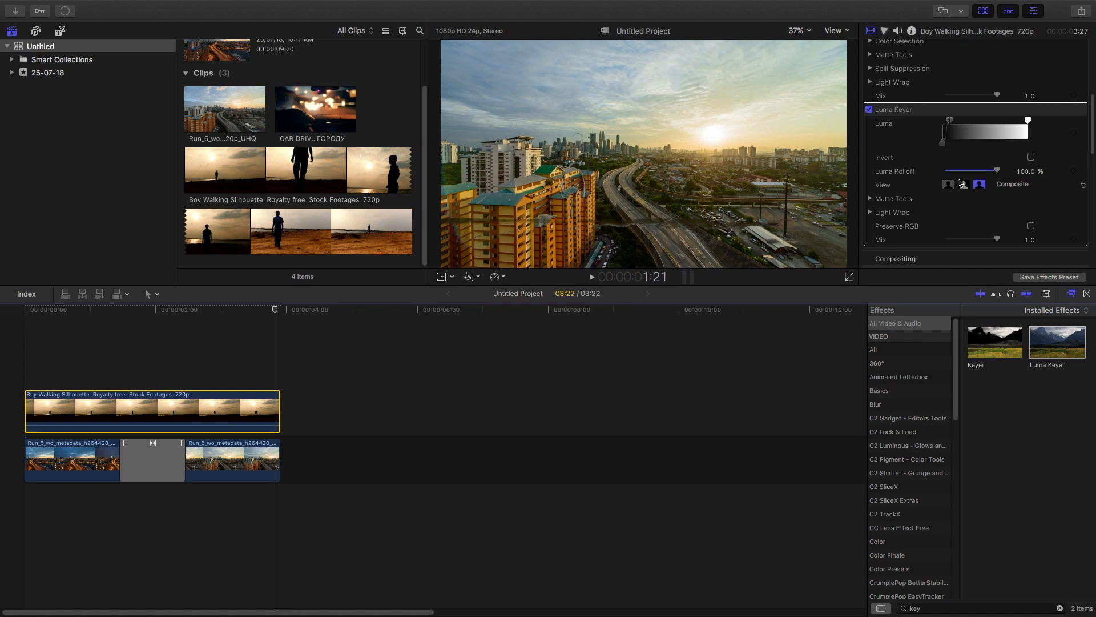
click(1030, 158)
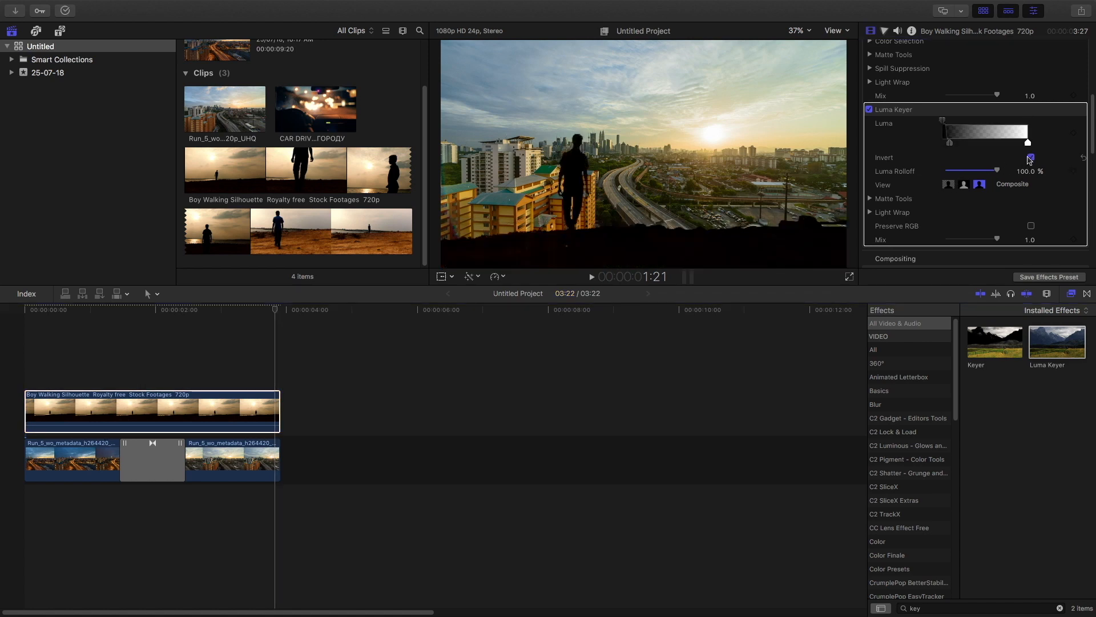
Step: Enlarge the silhouette clip to 309 % scale and reposition it at about X 53 px, Y 392 px
click(806, 31)
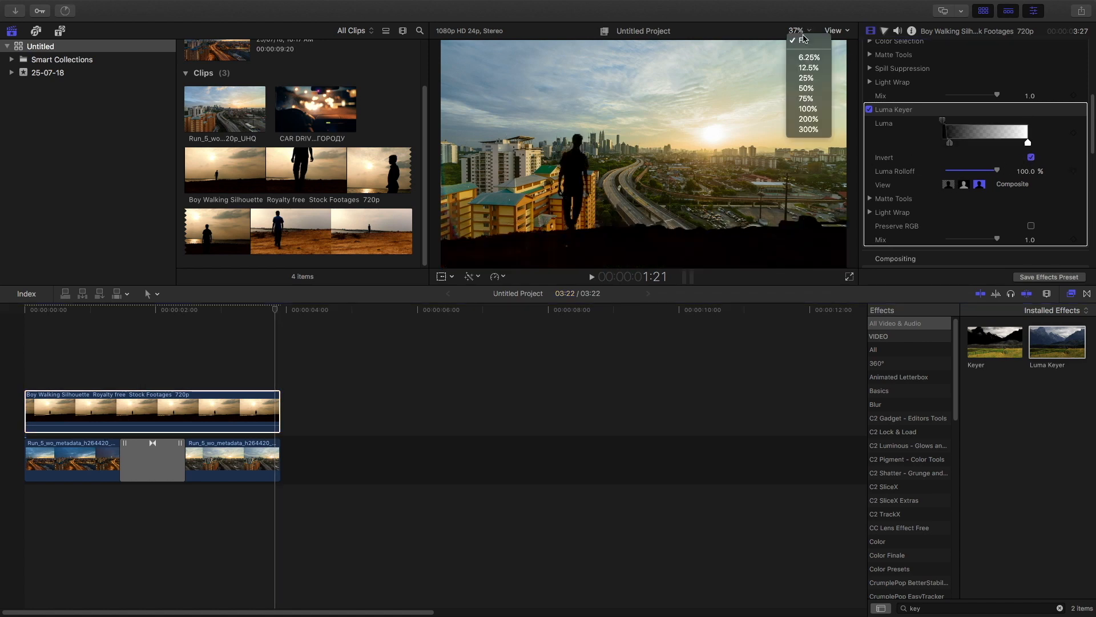
click(799, 100)
key(shift+z)
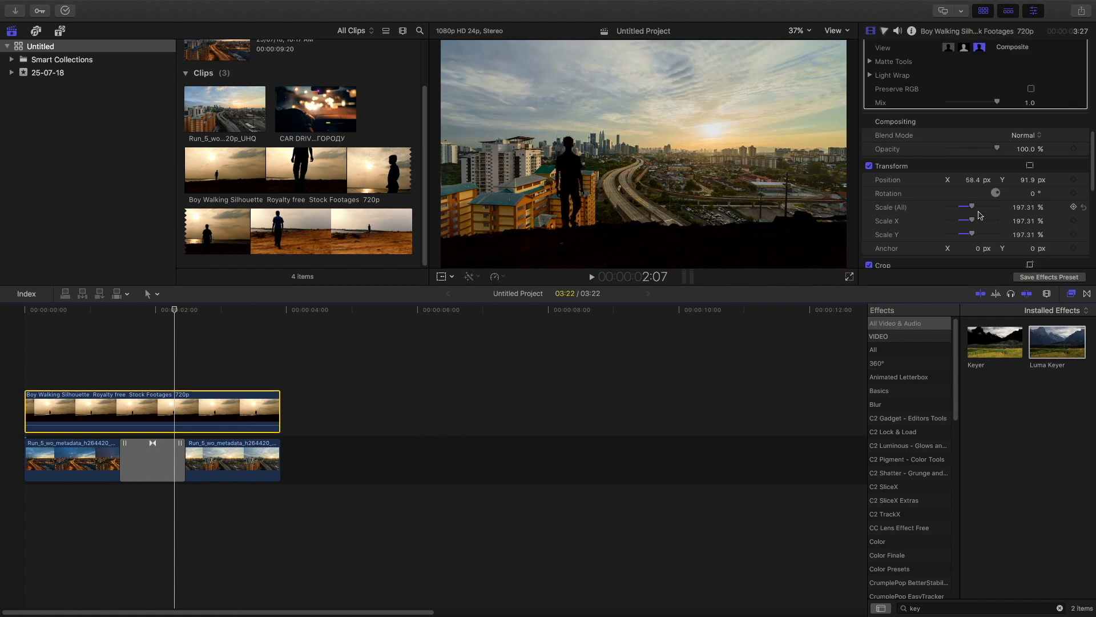
drag(972, 208, 987, 211)
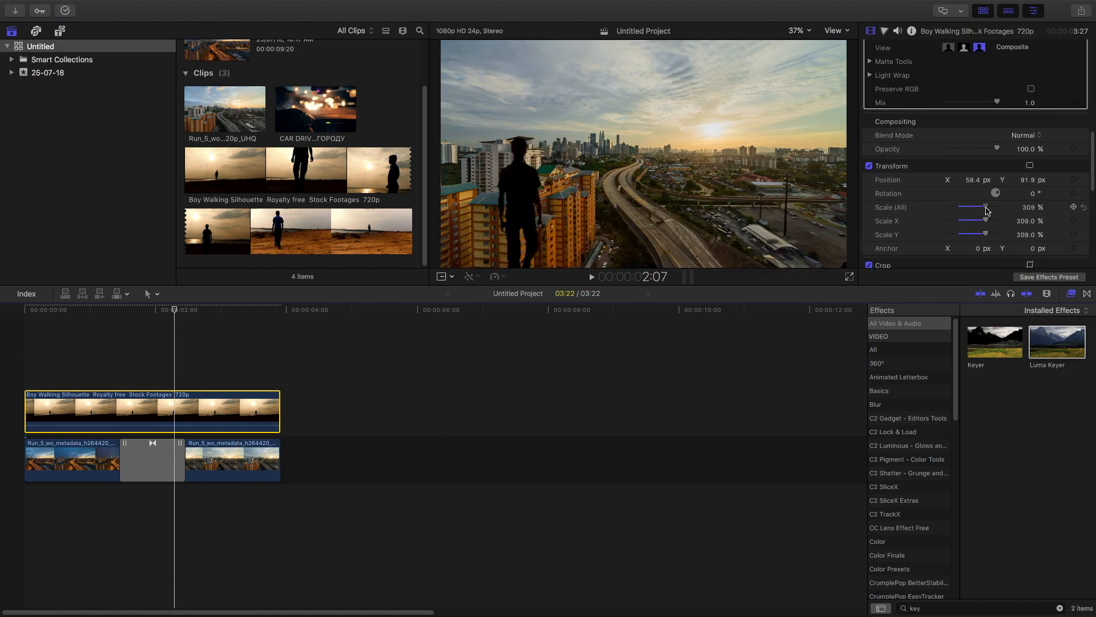
right_click(794, 195)
click(806, 202)
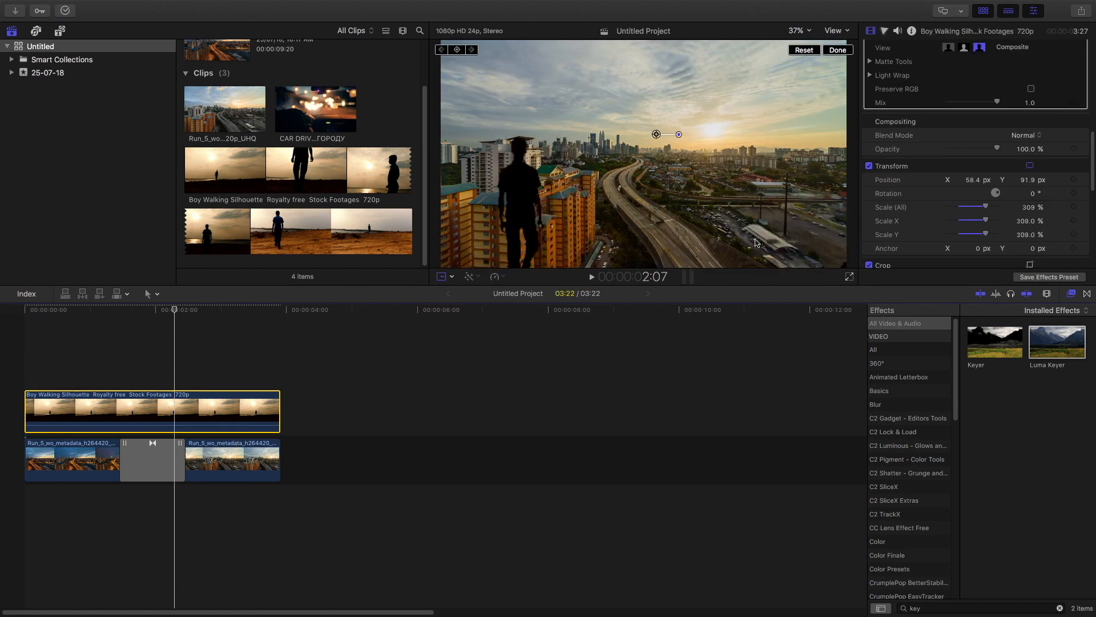
drag(754, 240, 751, 164)
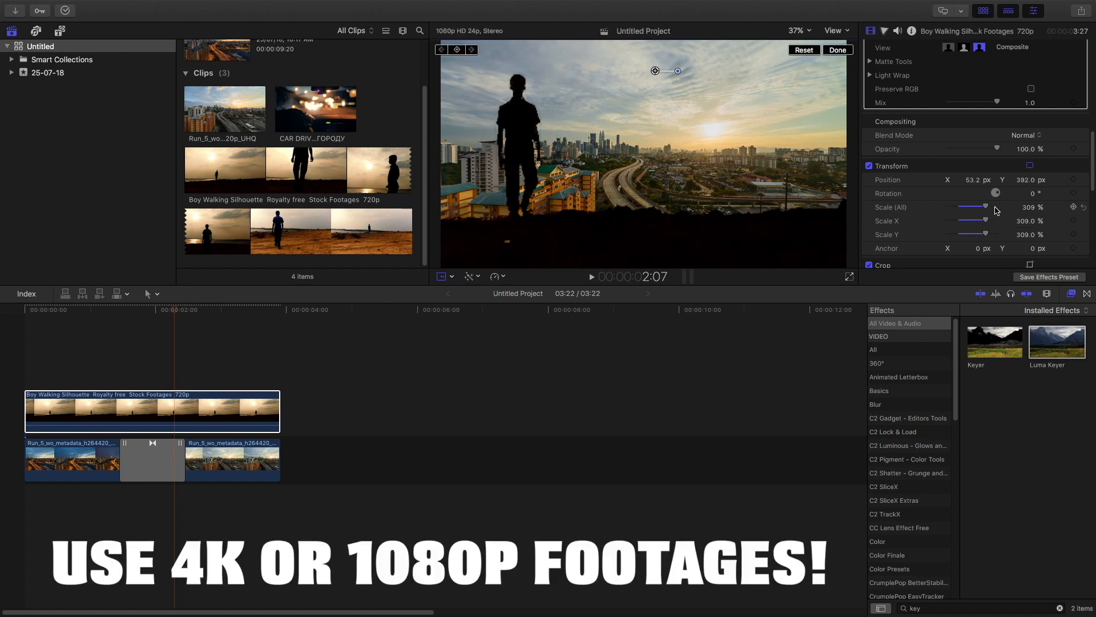
Step: Scale the silhouette clip to 370 %, move it slightly right and up in the frame, and play back the result
drag(991, 210, 998, 210)
right_click(678, 211)
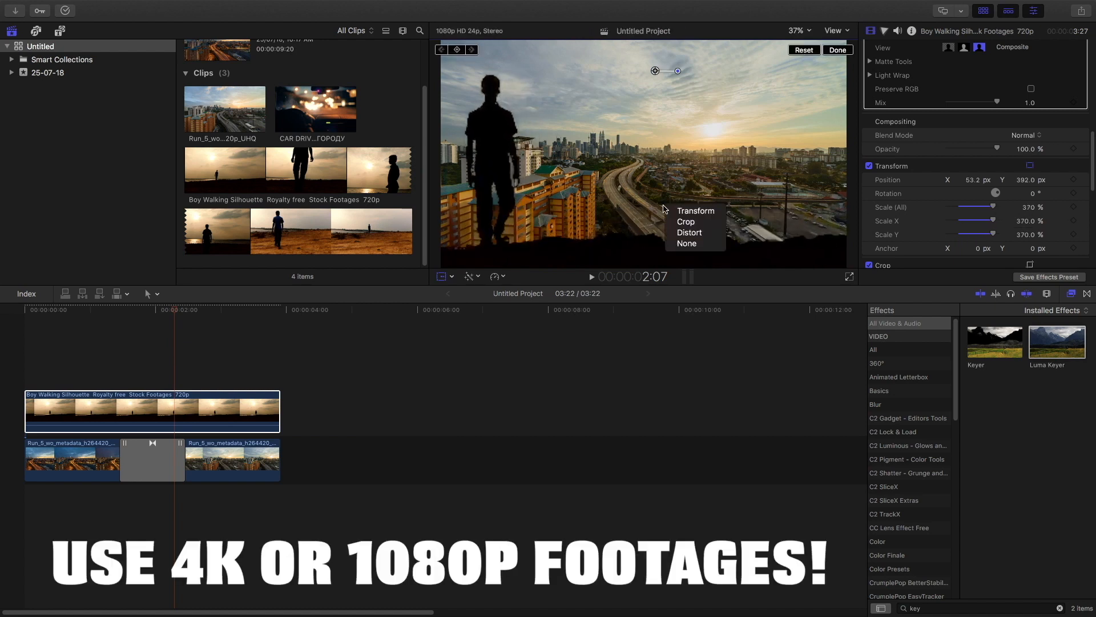
click(678, 211)
drag(677, 213, 698, 201)
key(space)
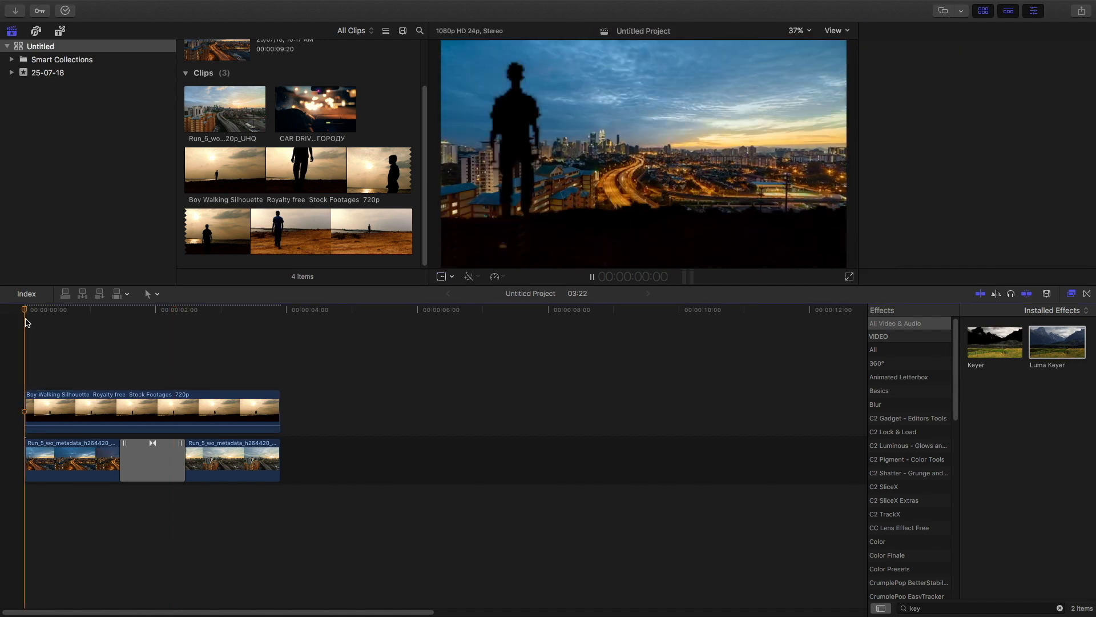
Step: Preview the composite from near the timeline start with viewer playback at Better Quality, and restore Better Performance
click(833, 30)
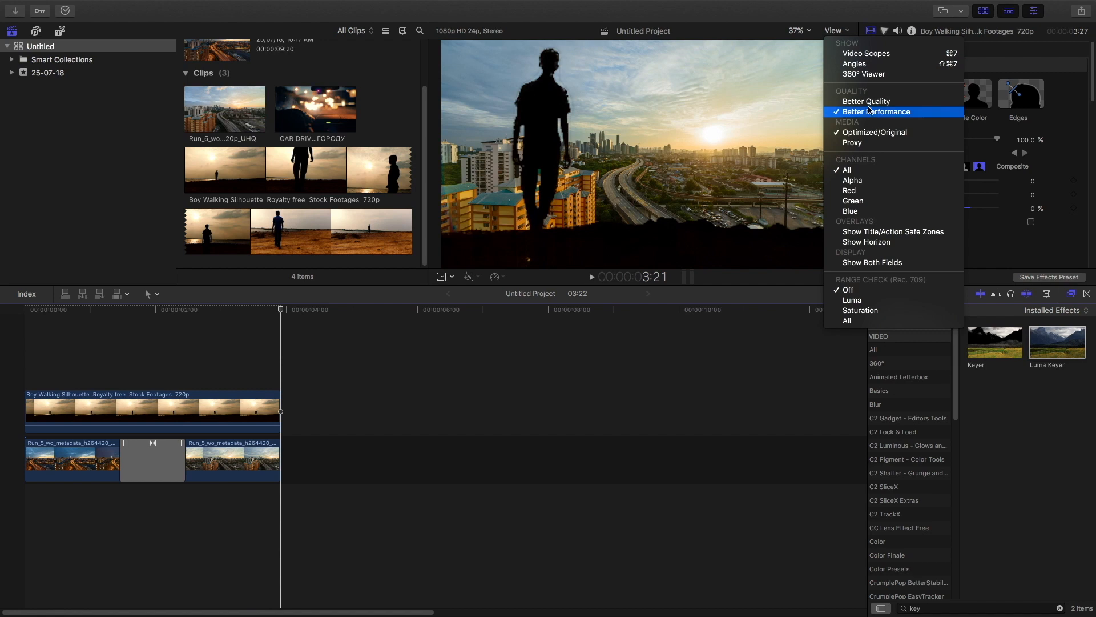
click(866, 102)
click(33, 321)
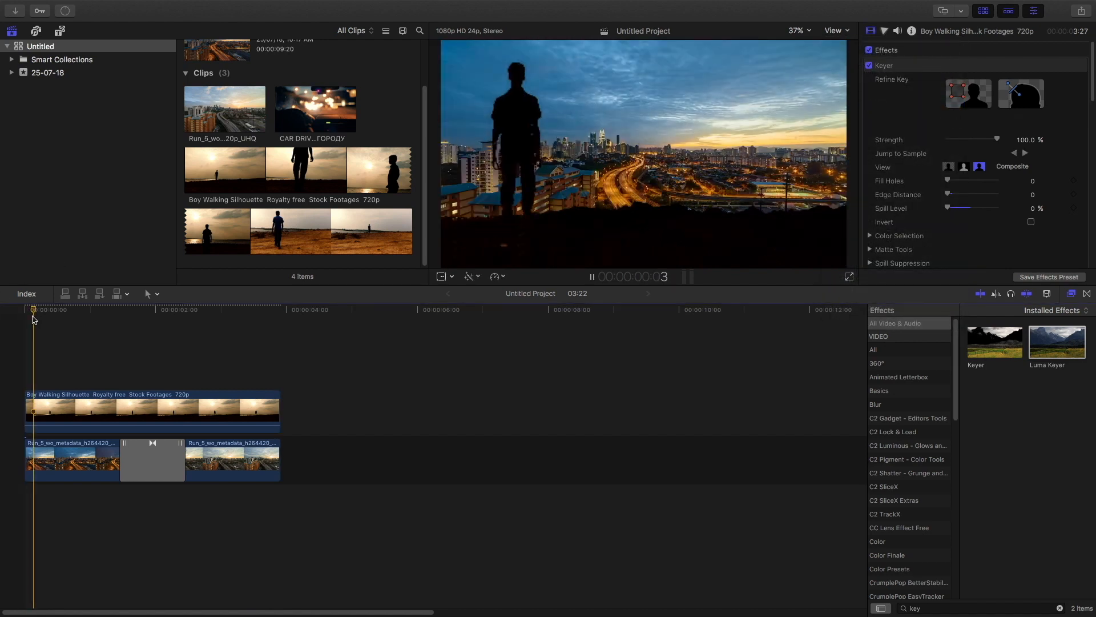
key(space)
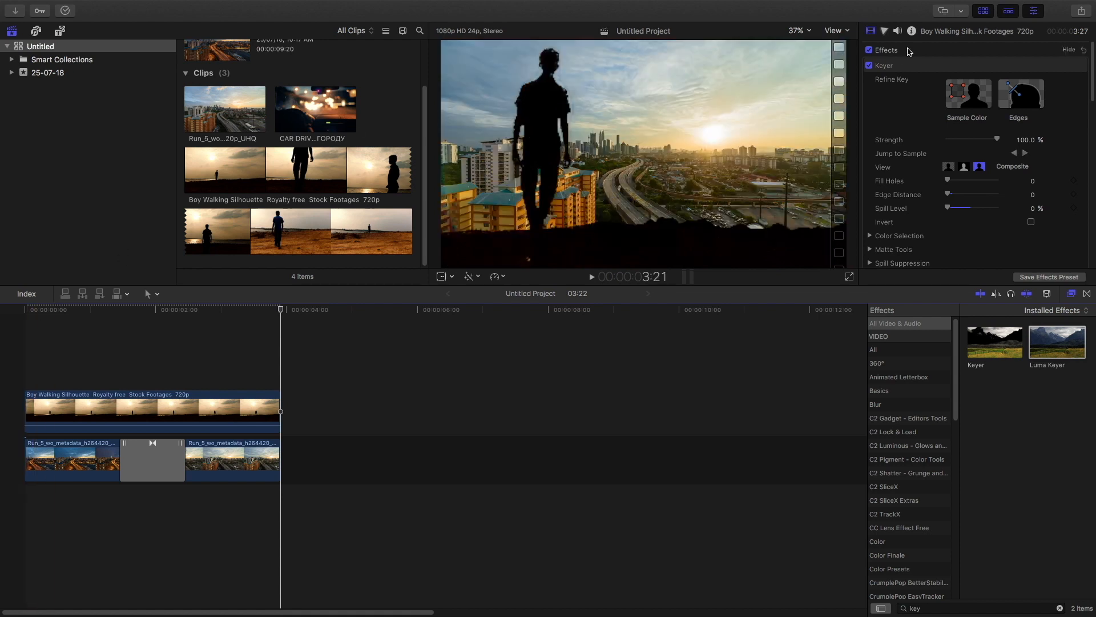
click(835, 30)
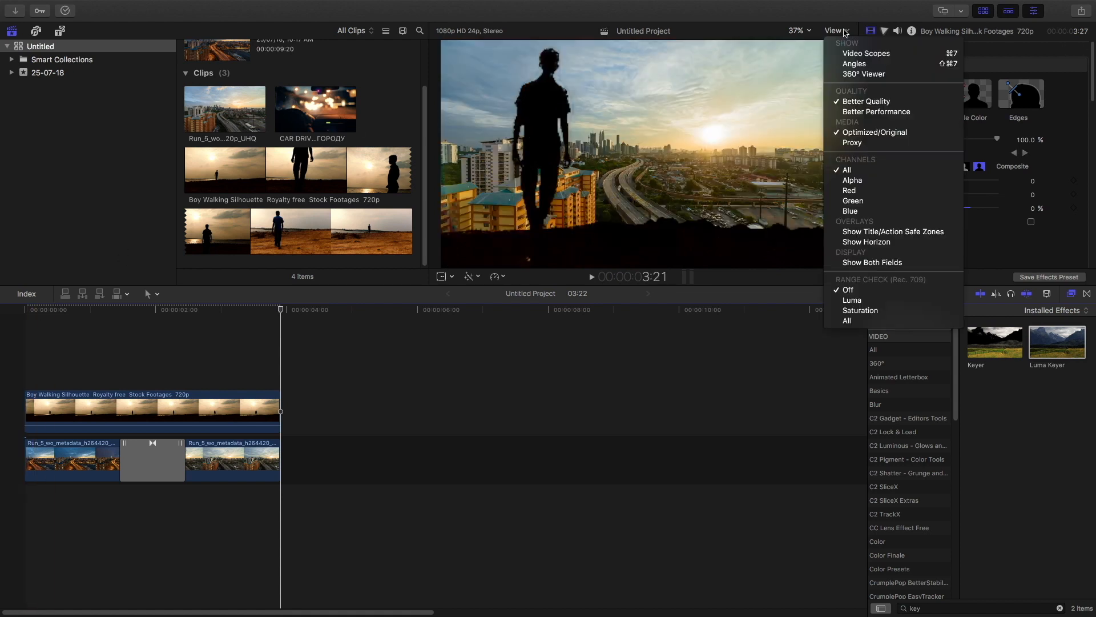
click(851, 114)
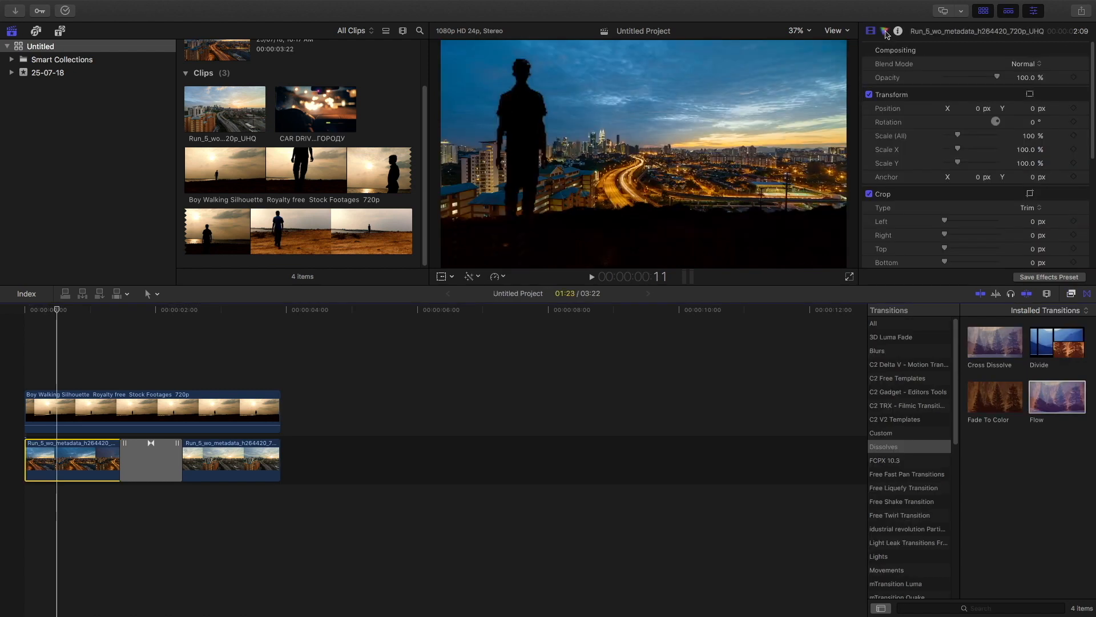
Step: Lower the master exposure of the first city clip with a Color Board correction
click(885, 32)
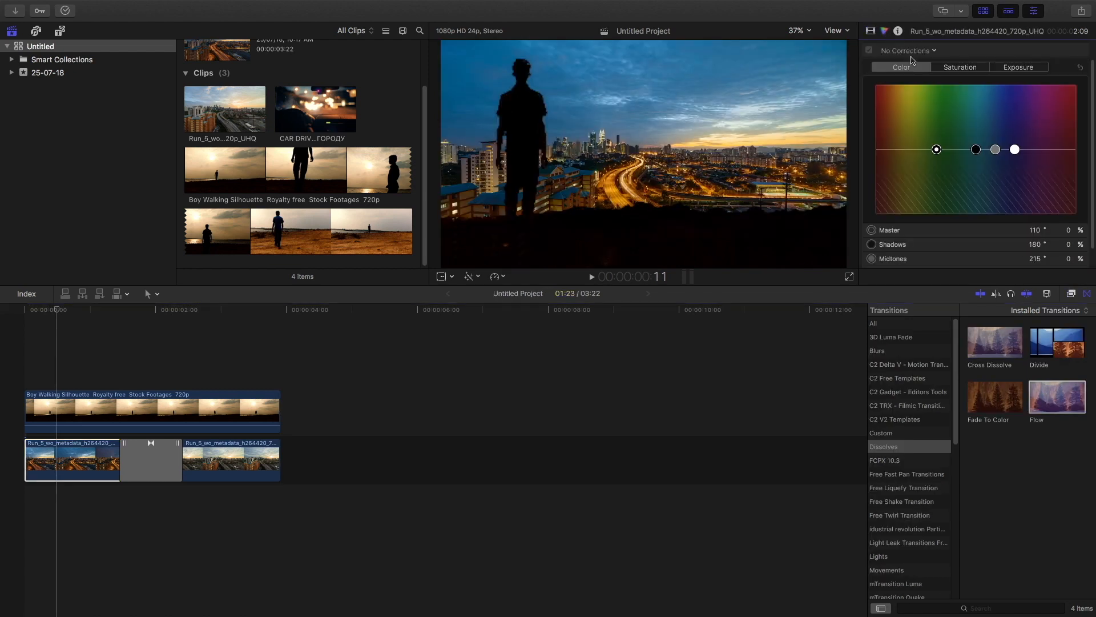
click(935, 51)
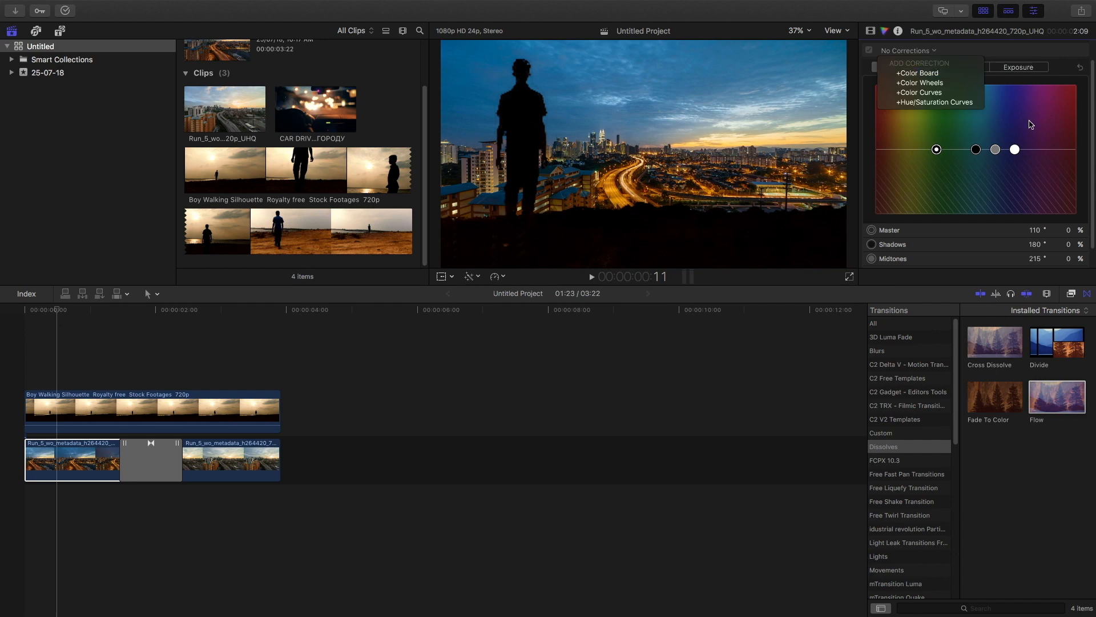
click(1020, 69)
click(1020, 69)
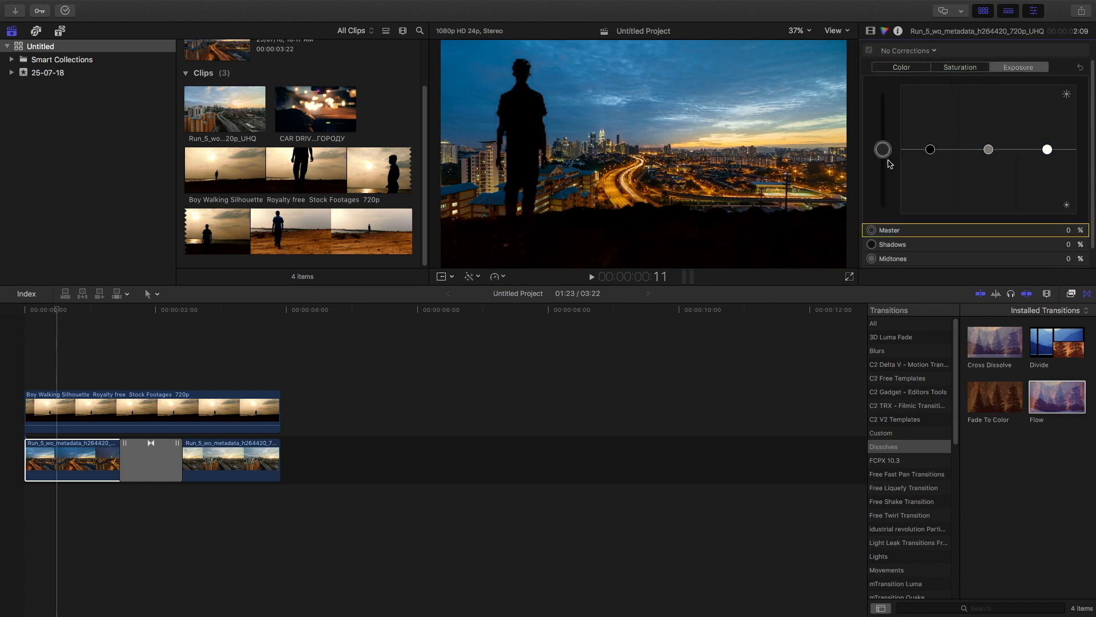
drag(883, 149, 883, 165)
Step: Darken the first city clip's luma with Color Curves and set master saturation to -59 % on a second Color Board
click(908, 50)
click(920, 128)
drag(936, 188, 935, 196)
click(906, 50)
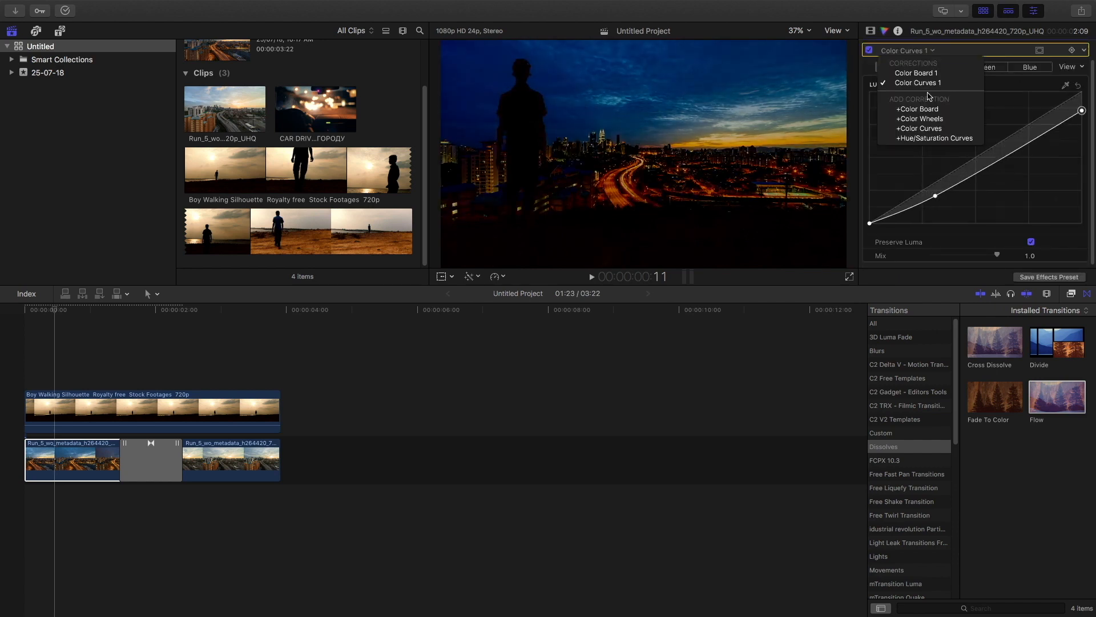
click(917, 109)
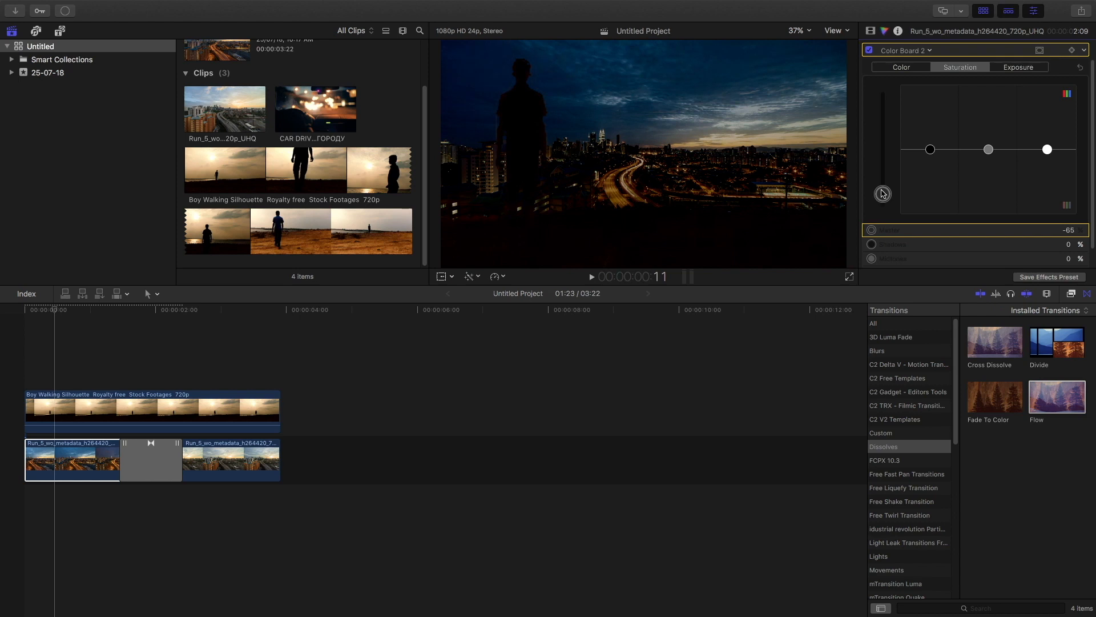
Step: Play back the graded composite from the timeline start through the city transition
click(24, 318)
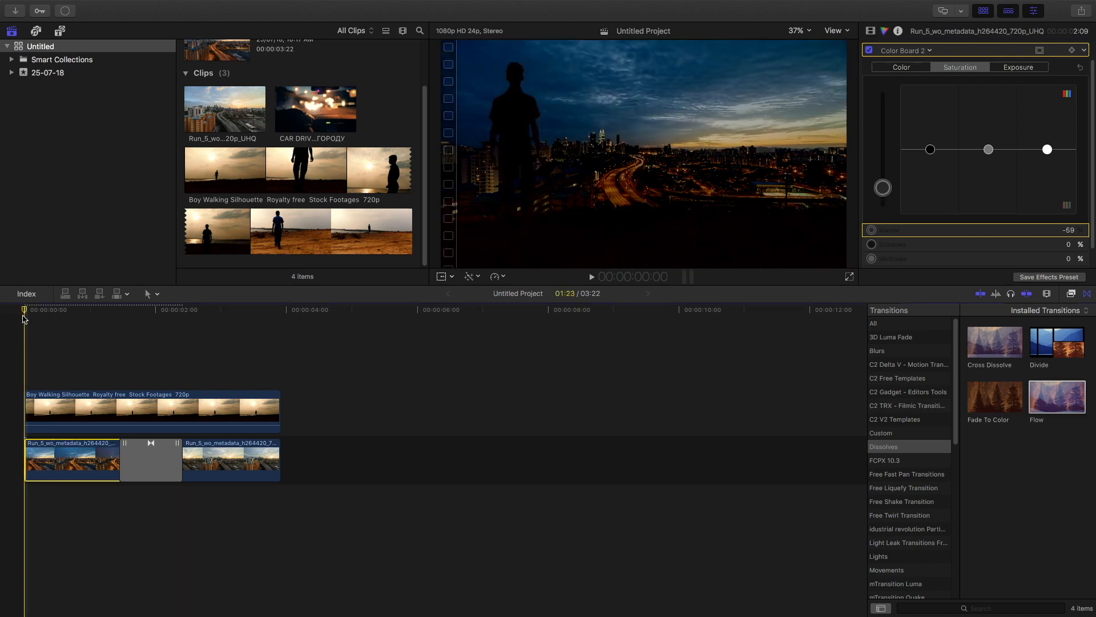
key(space)
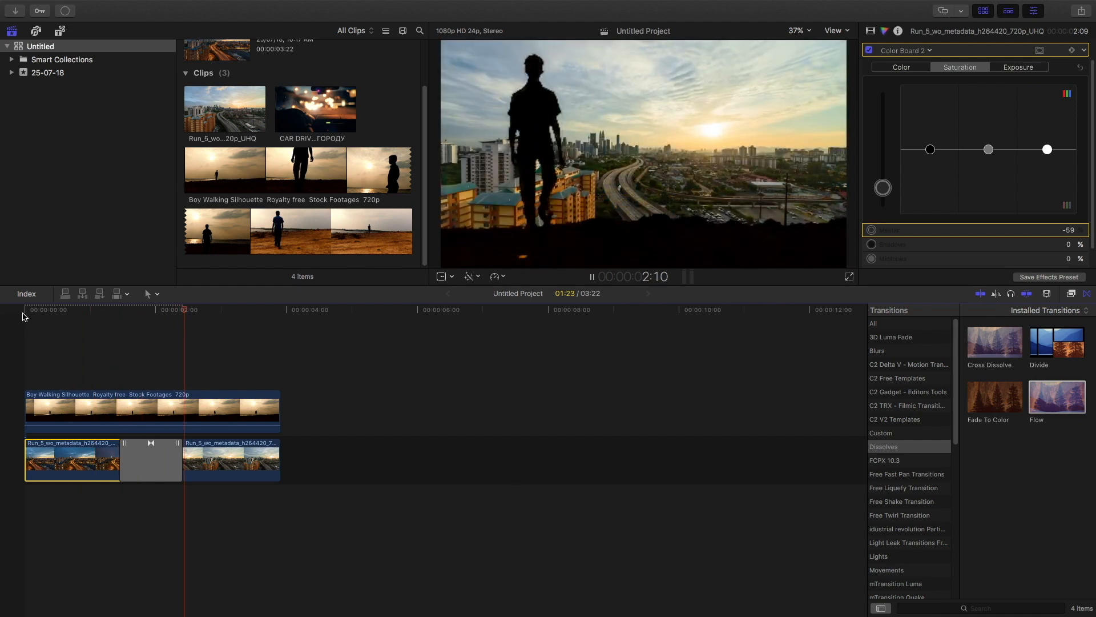
key(space)
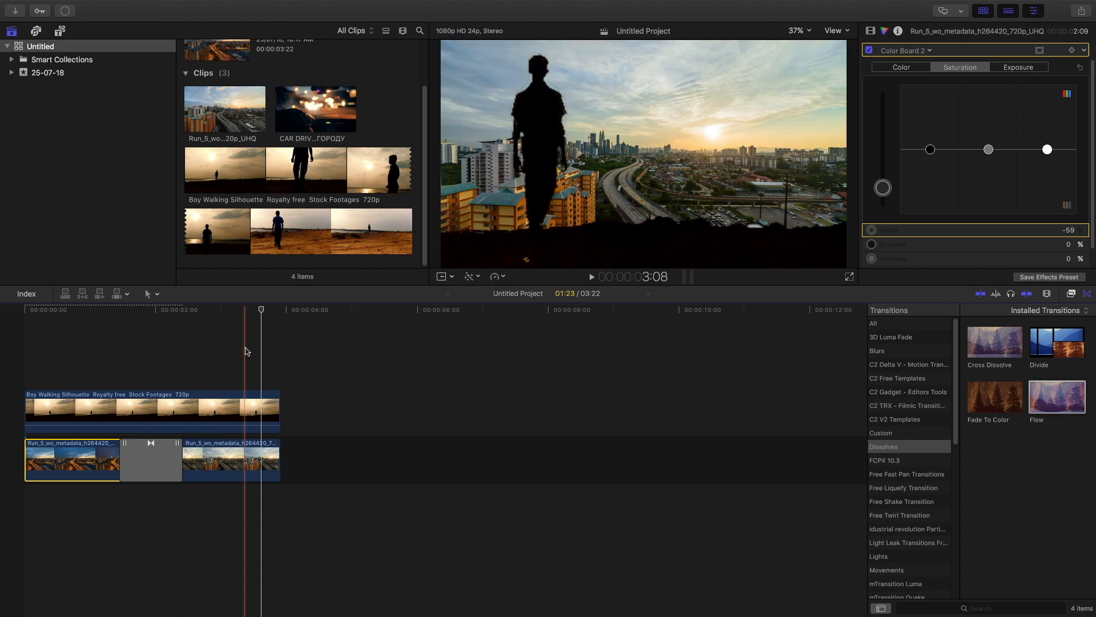
Step: Add a Color Board to the second city clip and keyframe its master exposure at -77 % at 1:23, mid-transition
click(155, 332)
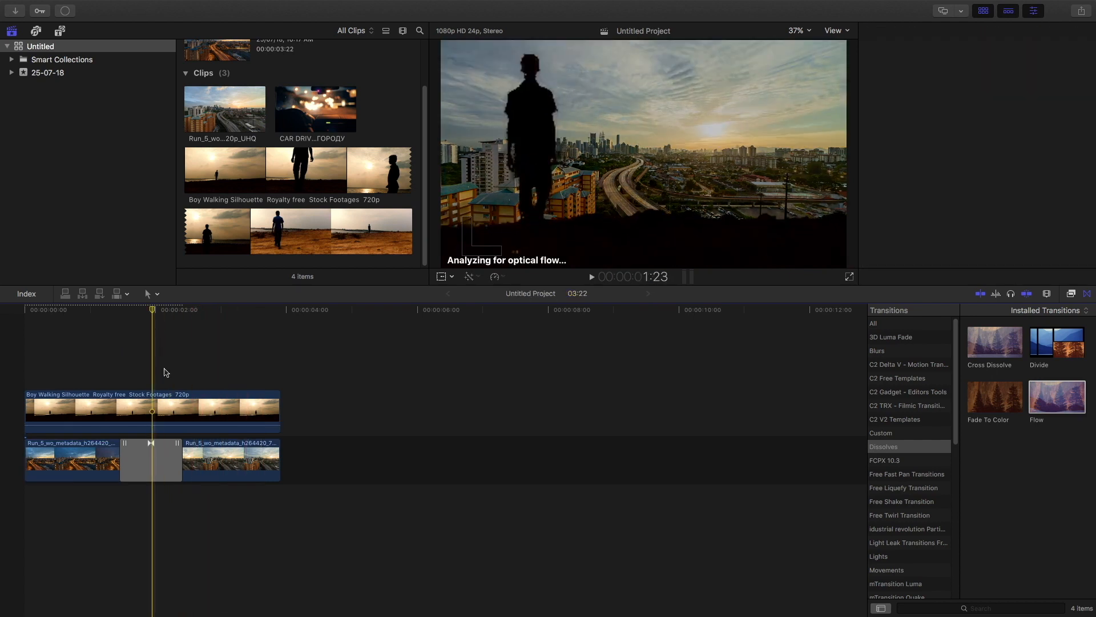
click(194, 450)
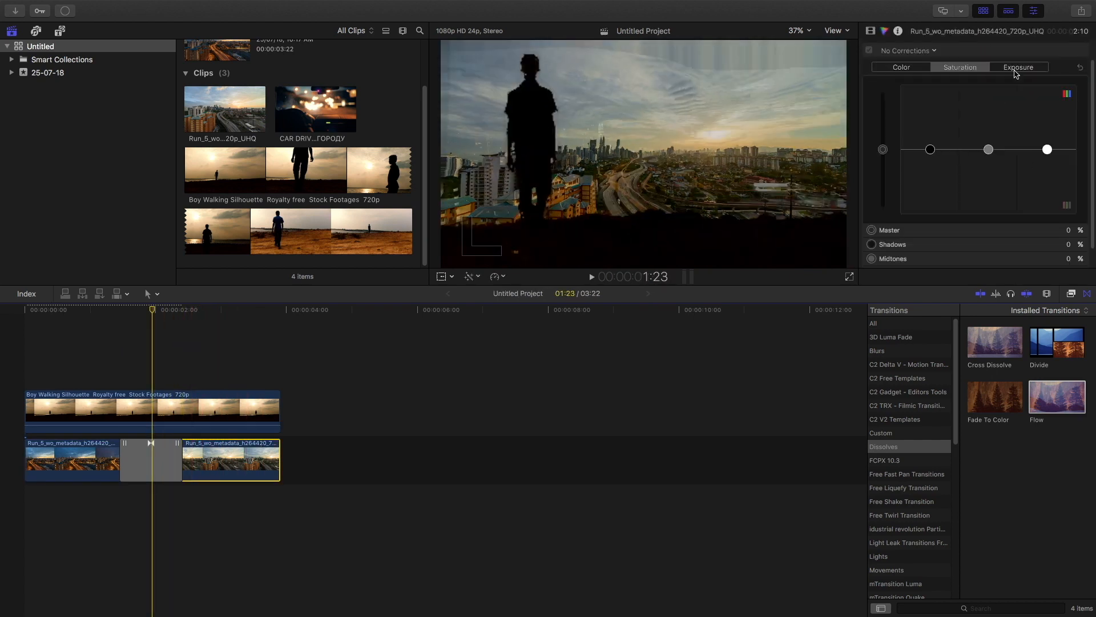
click(934, 51)
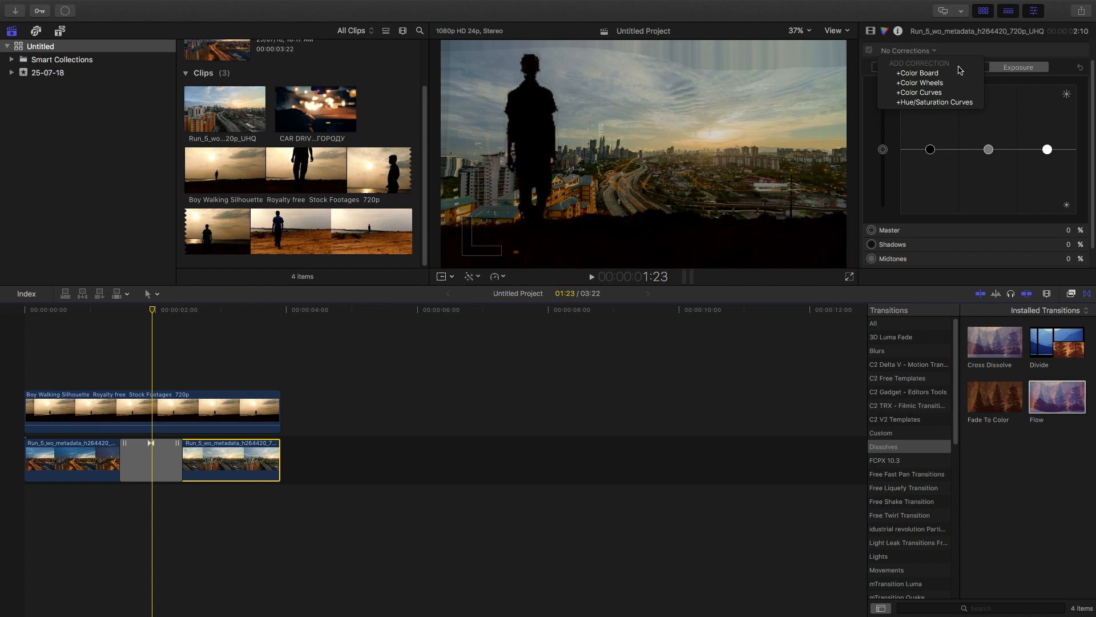
click(917, 73)
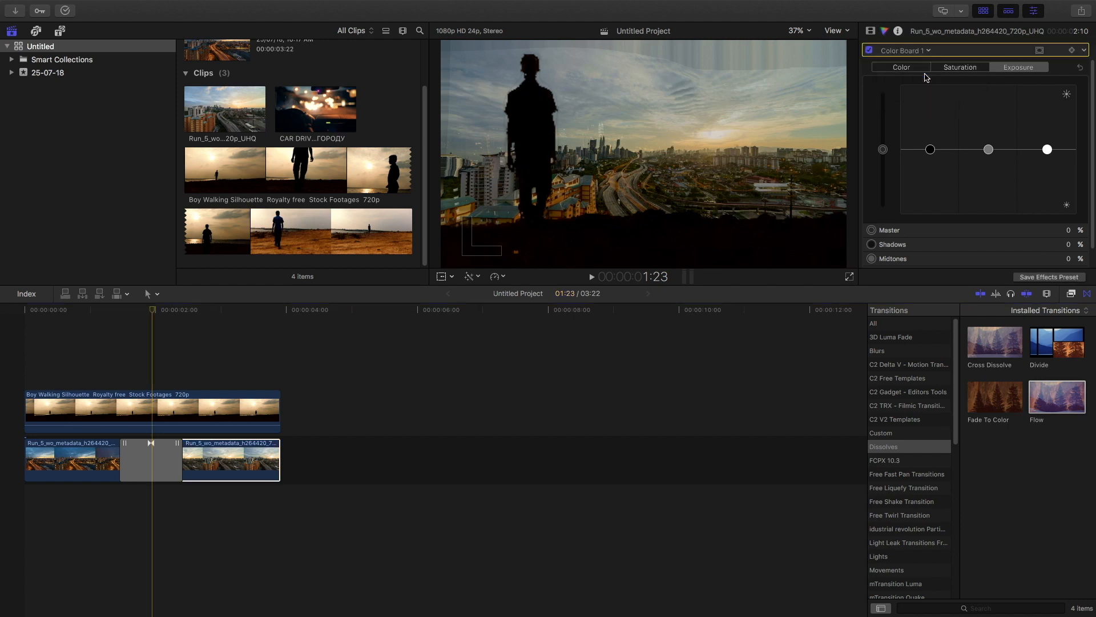
click(1071, 51)
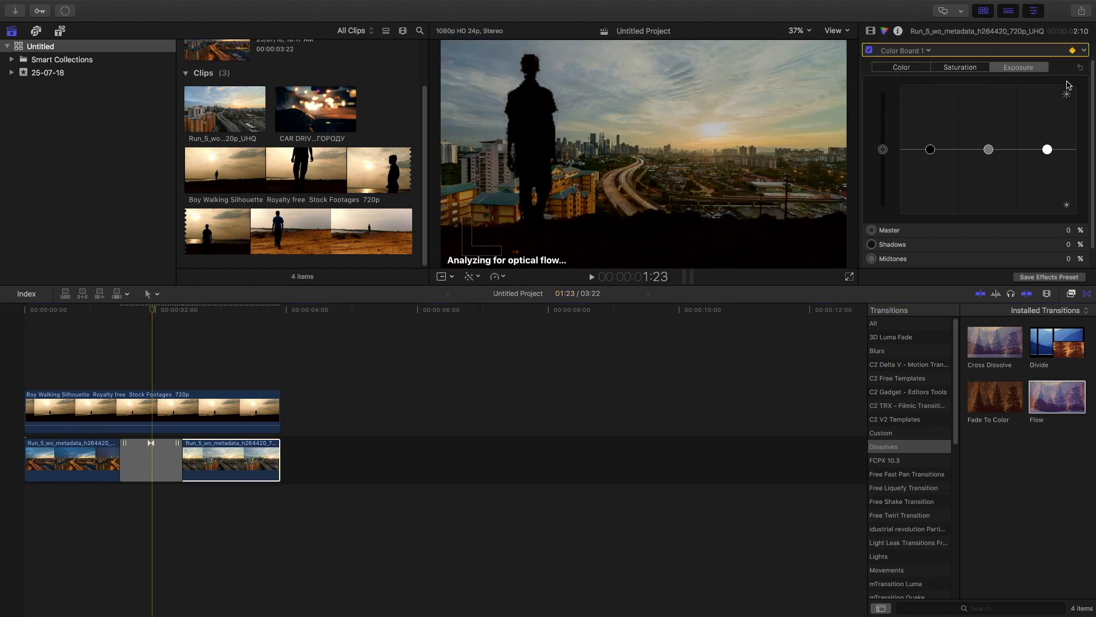
drag(882, 149, 883, 194)
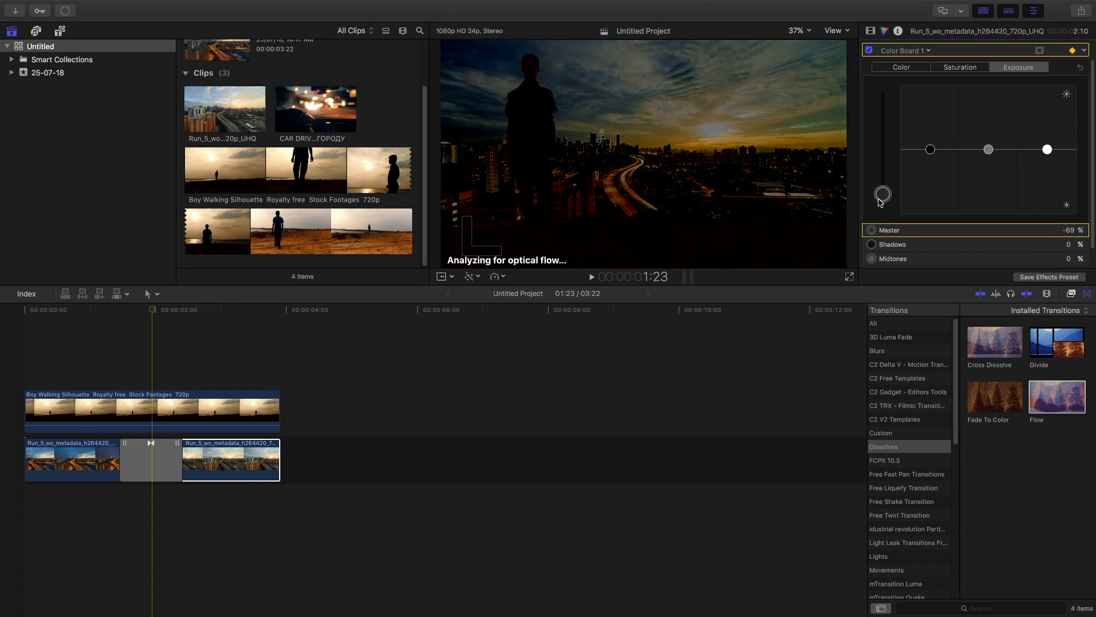
drag(882, 194, 883, 199)
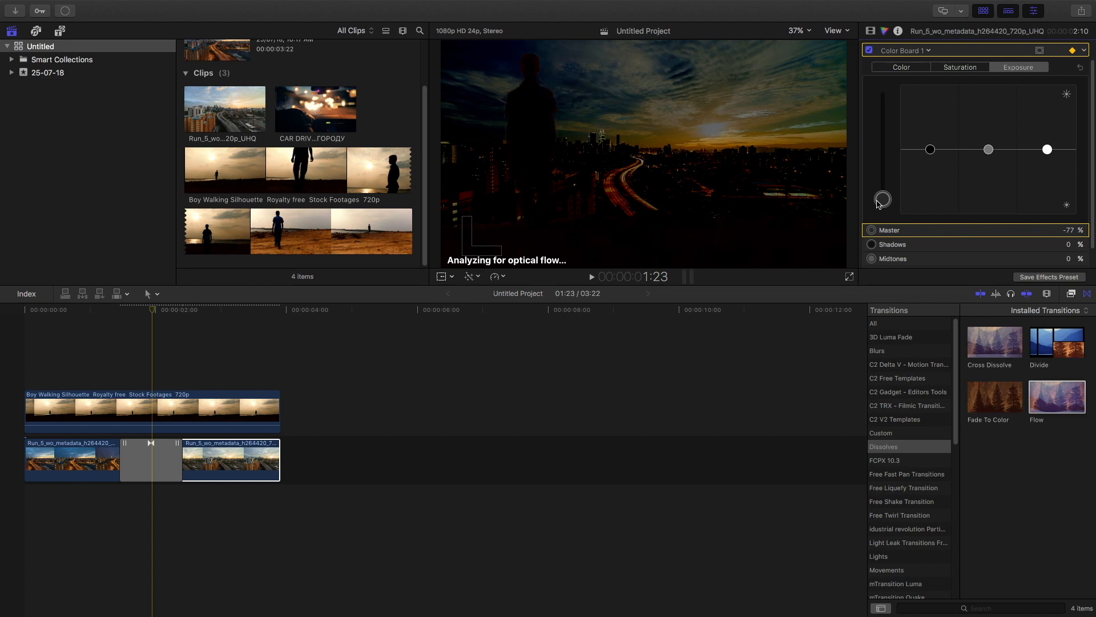
Step: Keyframe the second city clip's master exposure at -18 % at 2:16, just after the transition
click(201, 317)
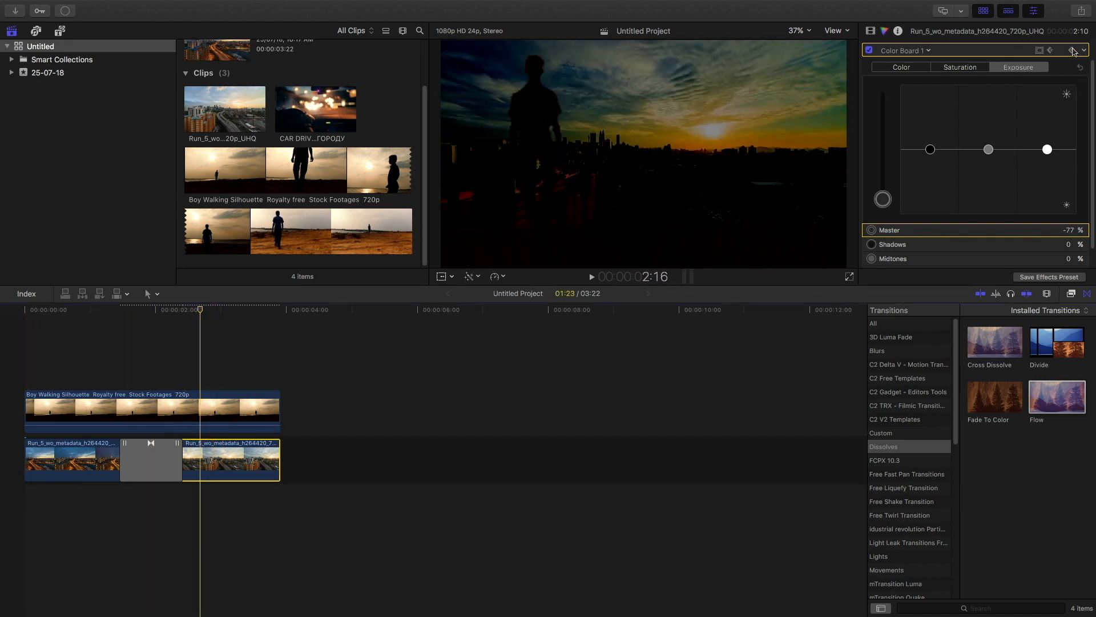
drag(883, 199, 887, 159)
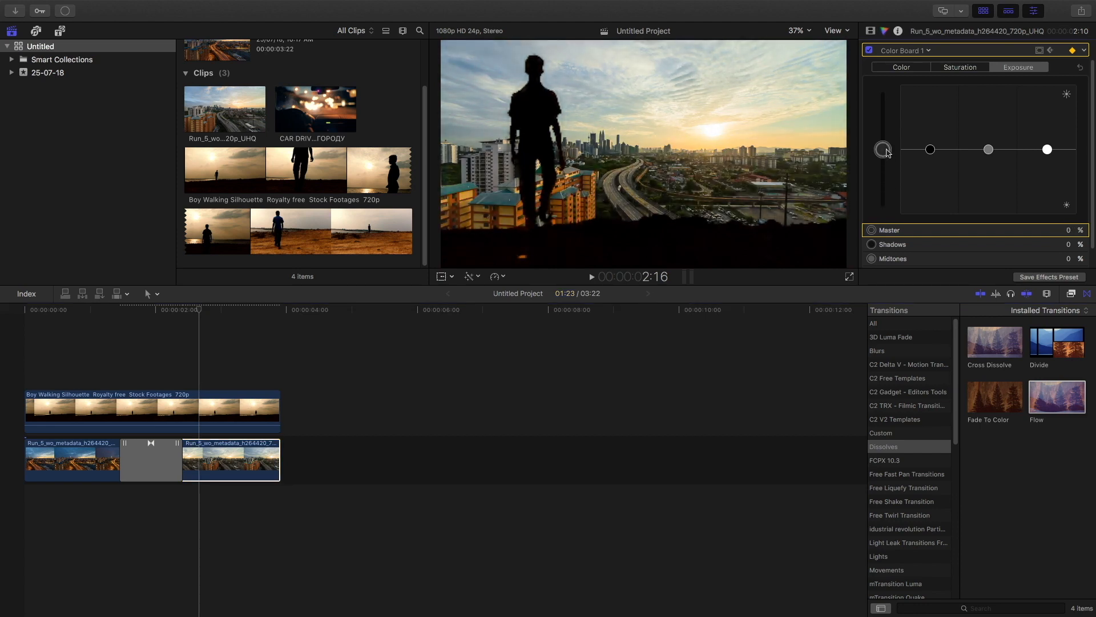
drag(888, 153, 888, 158)
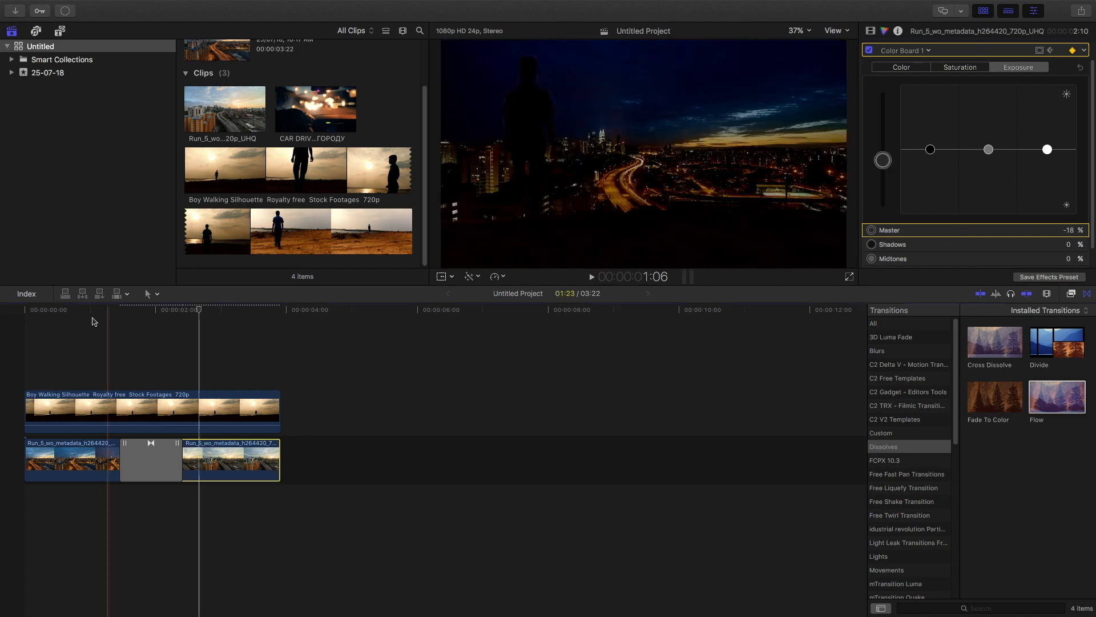
Step: Play back the composite from about 0:19 to review the exposure change, and check the background tasks
click(77, 327)
key(space)
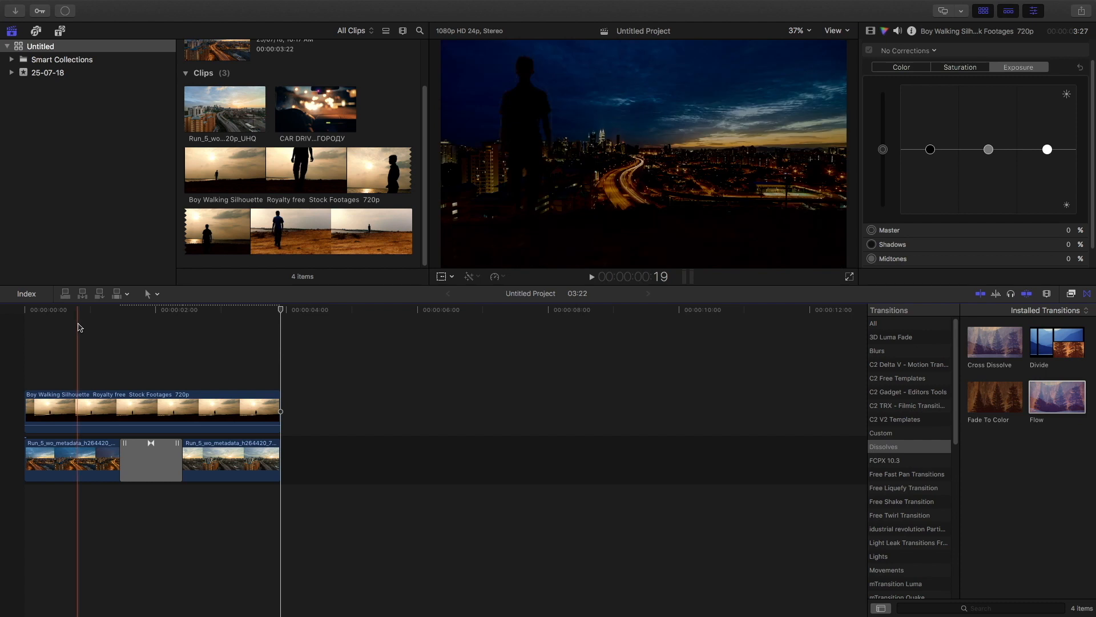
click(65, 12)
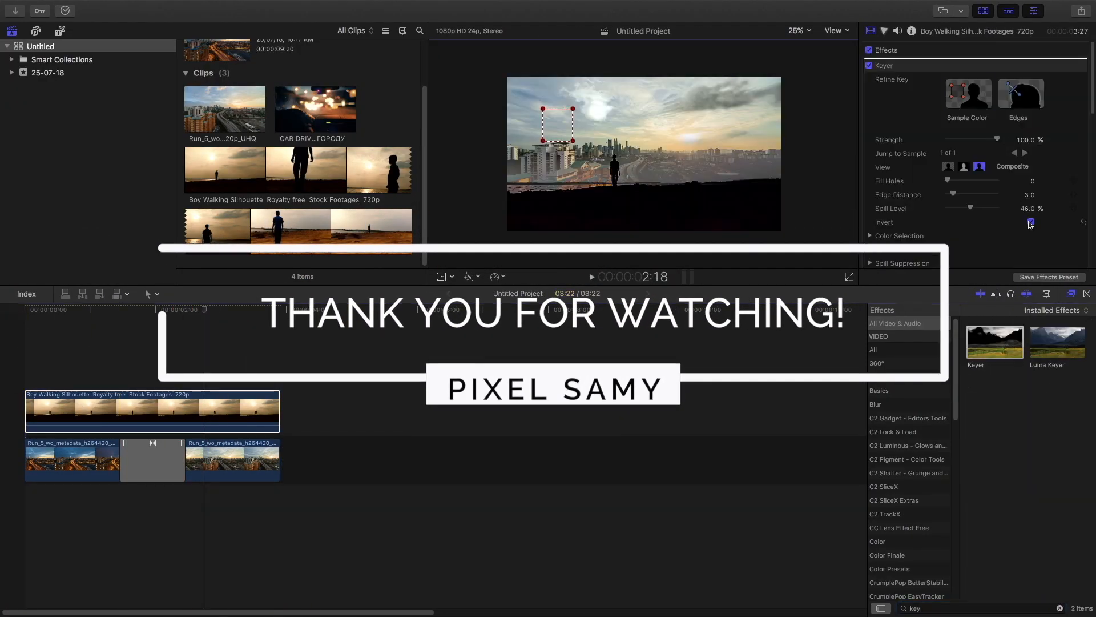
click(1031, 222)
click(220, 354)
click(65, 10)
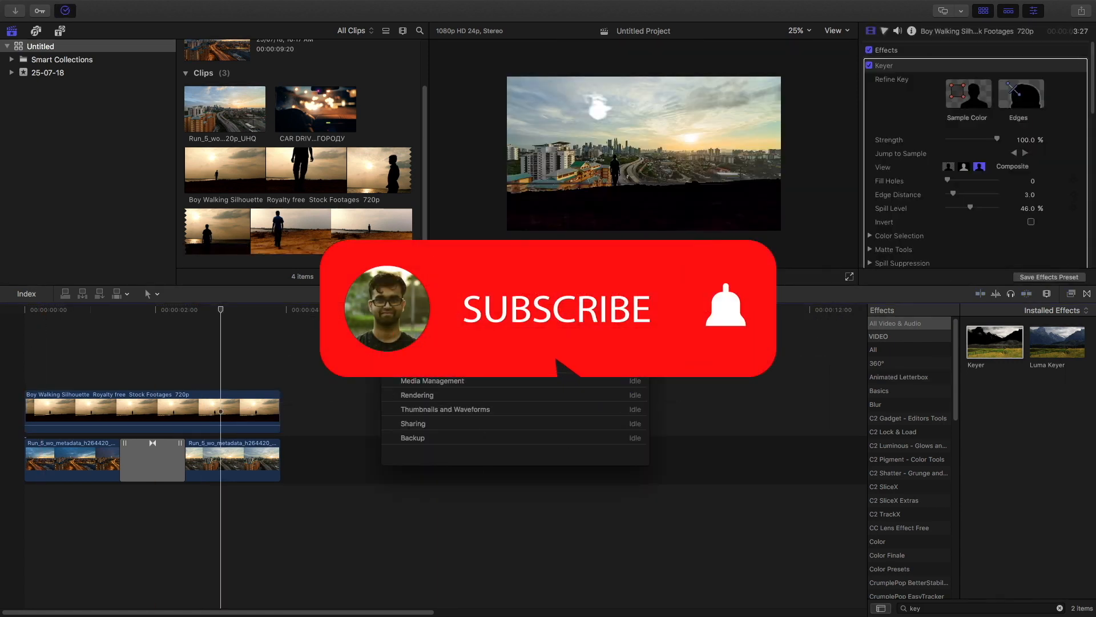
click(389, 338)
click(276, 412)
click(438, 276)
drag(695, 228, 704, 206)
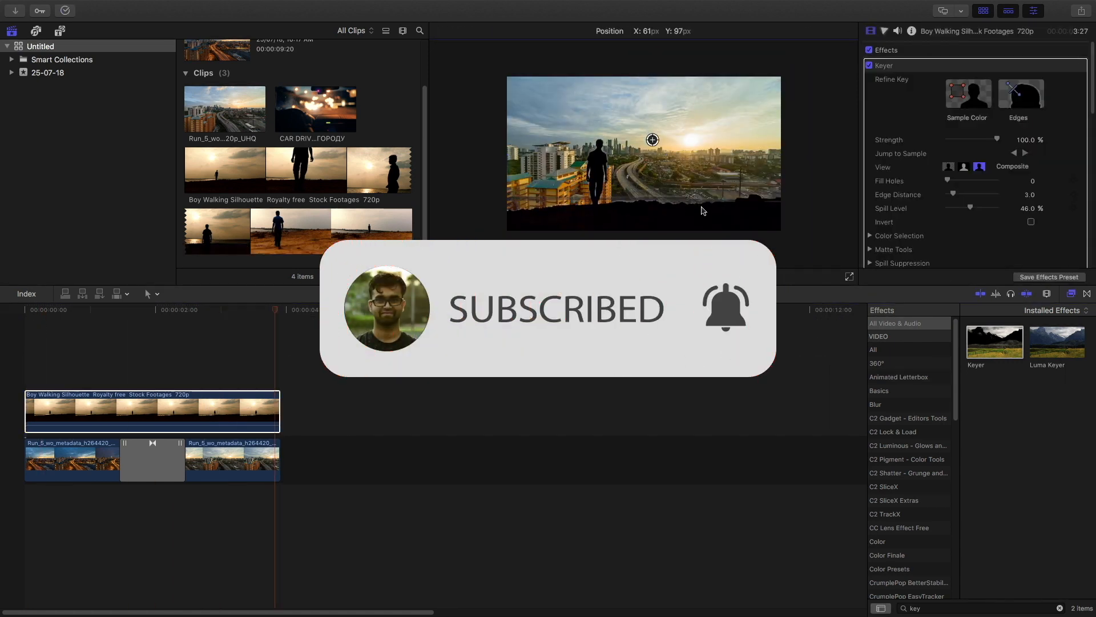
click(837, 51)
scroll(957, 115, down, 10)
double_click(1056, 343)
click(1031, 159)
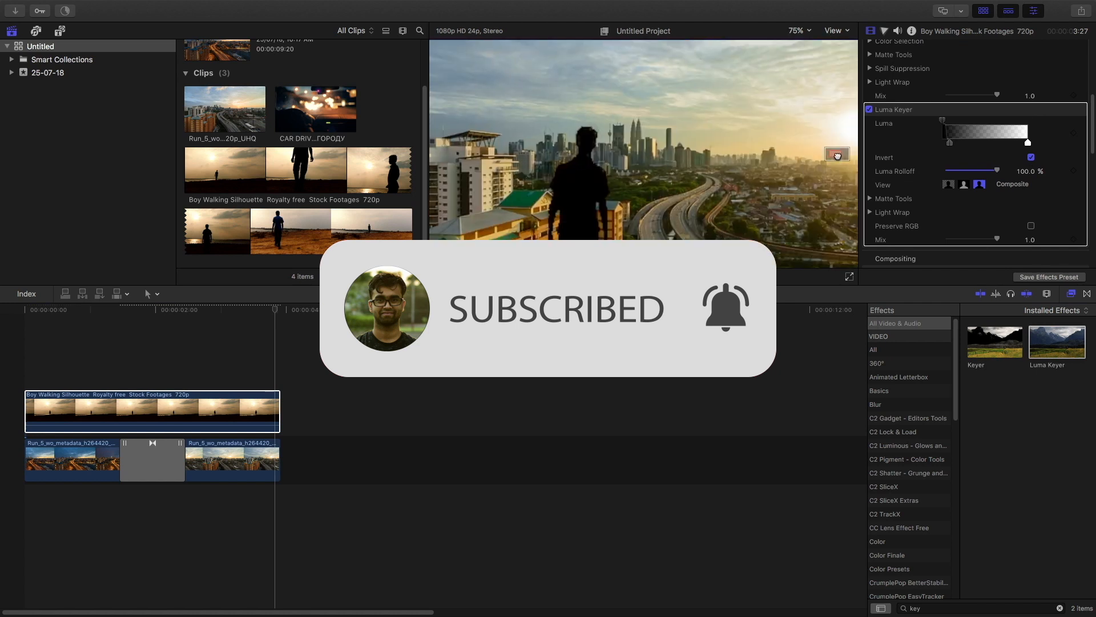
Step: Close the background tasks, then adjust the walking silhouette clip's effect settings and raise the silhouette in the frame
click(49, 319)
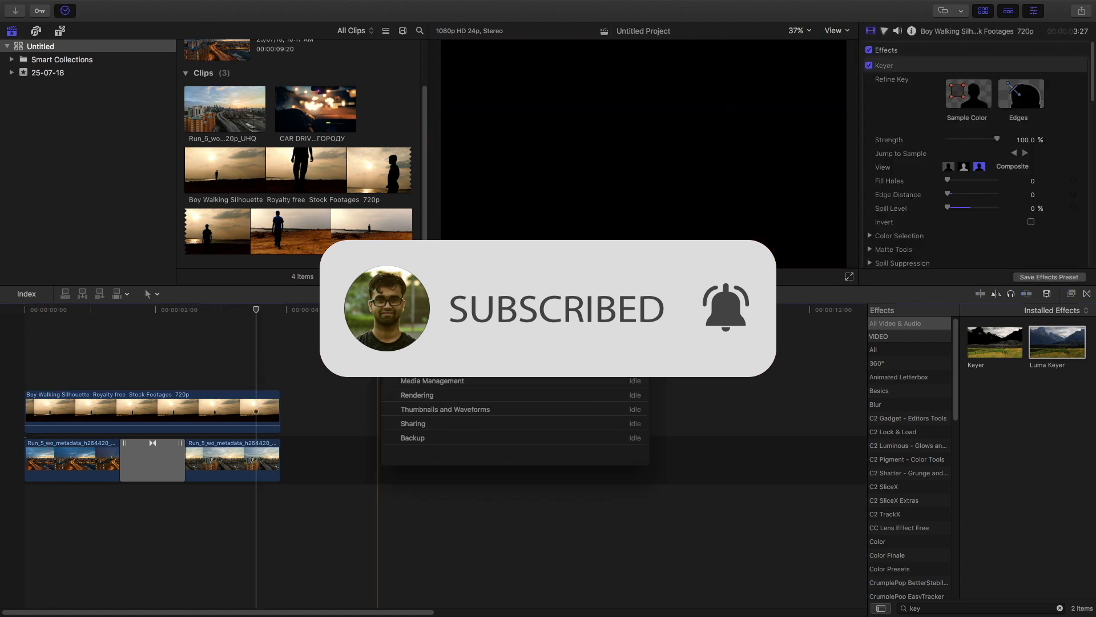
click(389, 338)
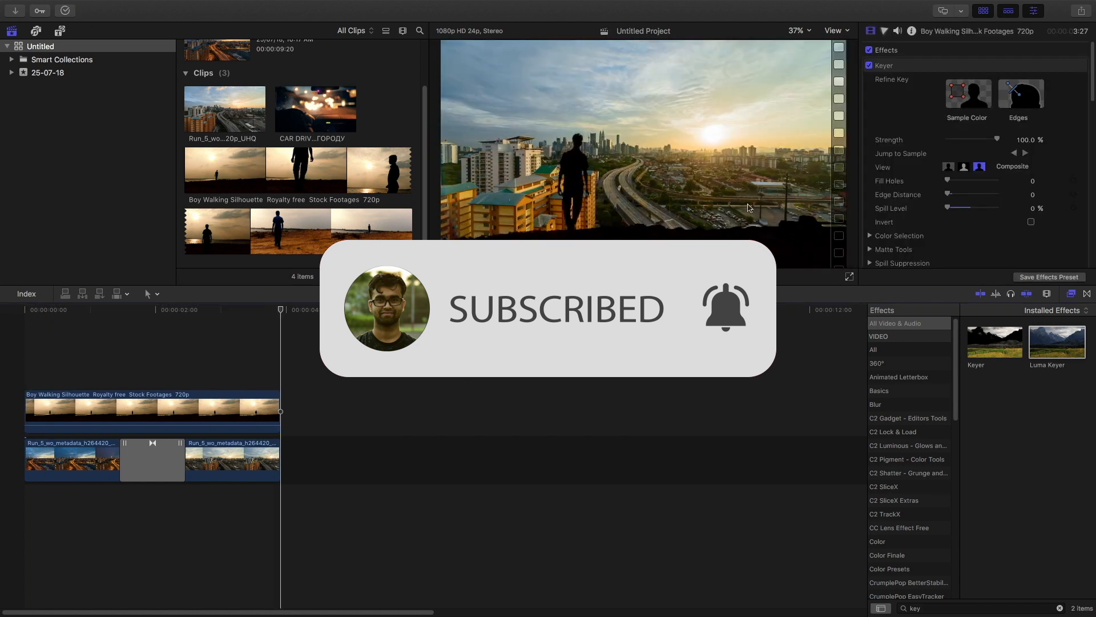
click(174, 411)
scroll(987, 209, down, 10)
drag(986, 208, 994, 208)
click(1030, 165)
drag(651, 137, 656, 49)
click(838, 51)
Step: Play back the silhouette and city composite from the timeline start, adjusting the viewer display between playbacks
click(27, 323)
key(space)
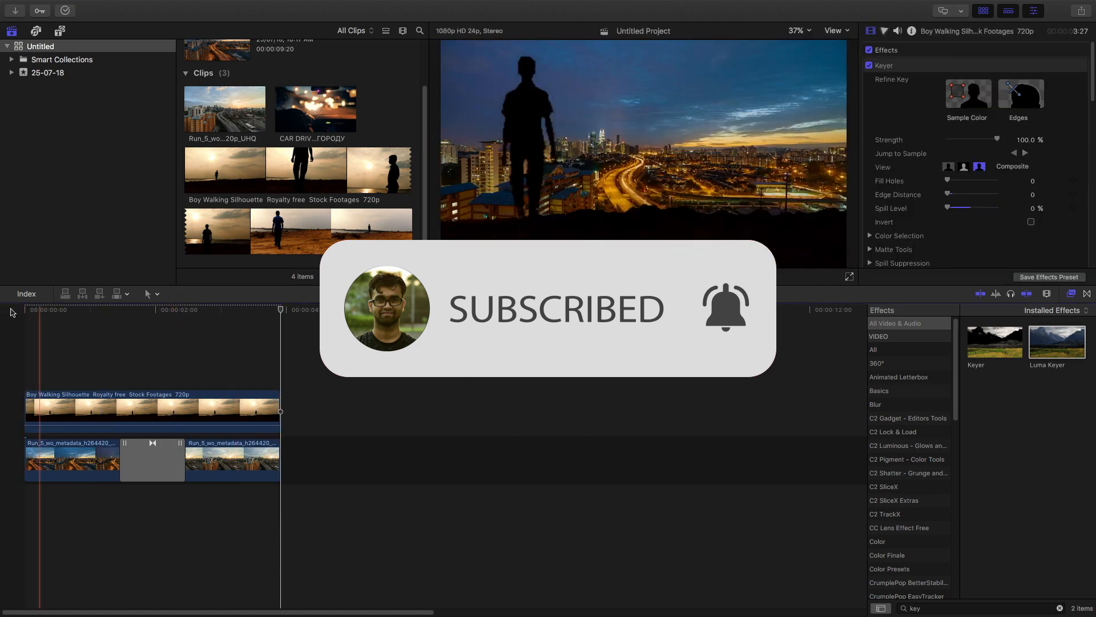
click(838, 31)
click(866, 101)
click(32, 318)
key(space)
Step: Add a Color Board to the first city clip and set its master saturation to -59 %
click(1020, 67)
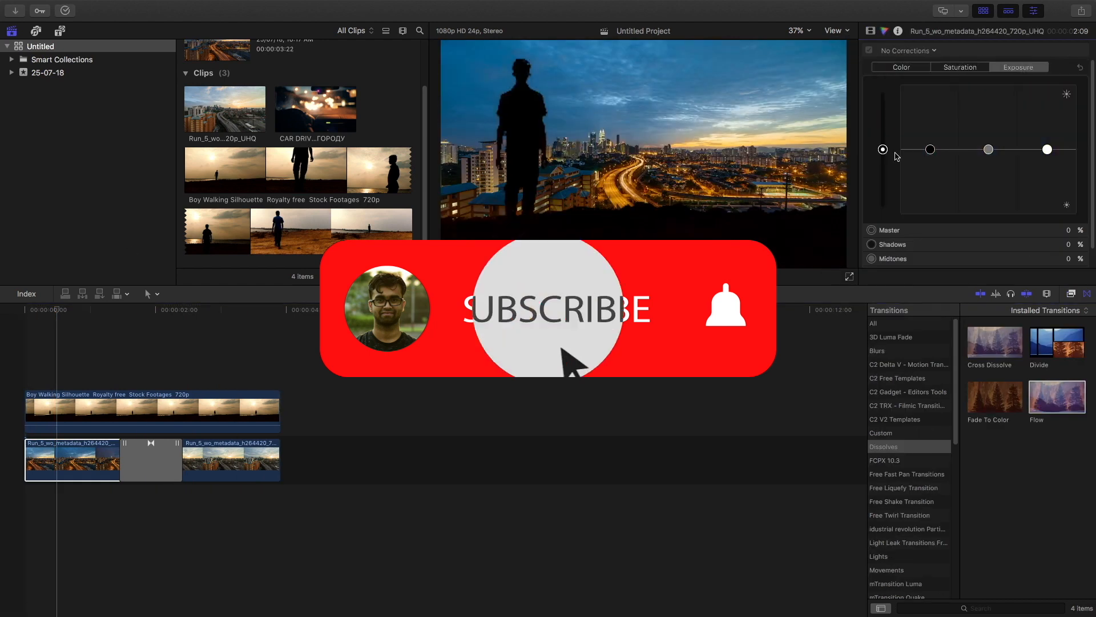
click(908, 50)
drag(933, 186, 935, 199)
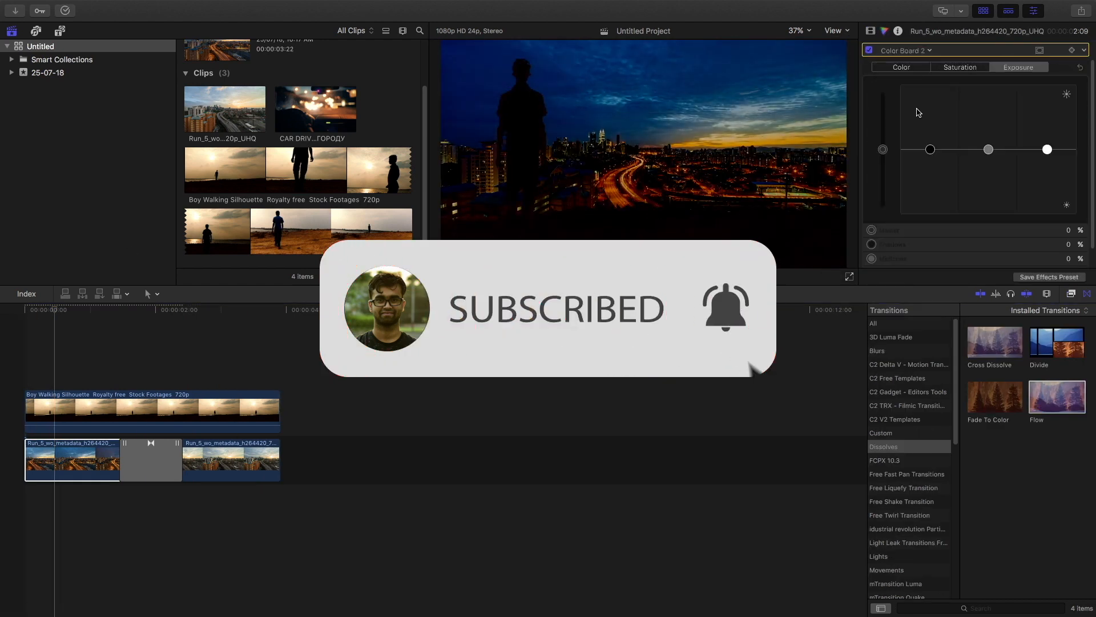
key(Down)
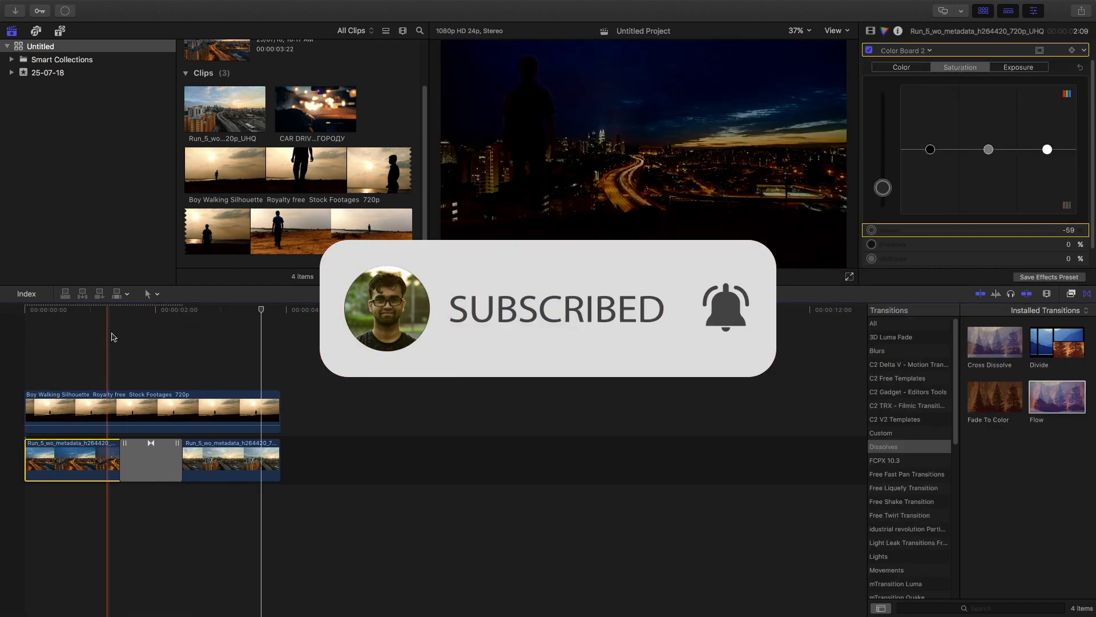
Step: Add another Color Board to the city footage, lower its master exposure, and select the second city clip
click(1019, 68)
click(909, 51)
click(931, 73)
drag(883, 149, 883, 199)
click(200, 459)
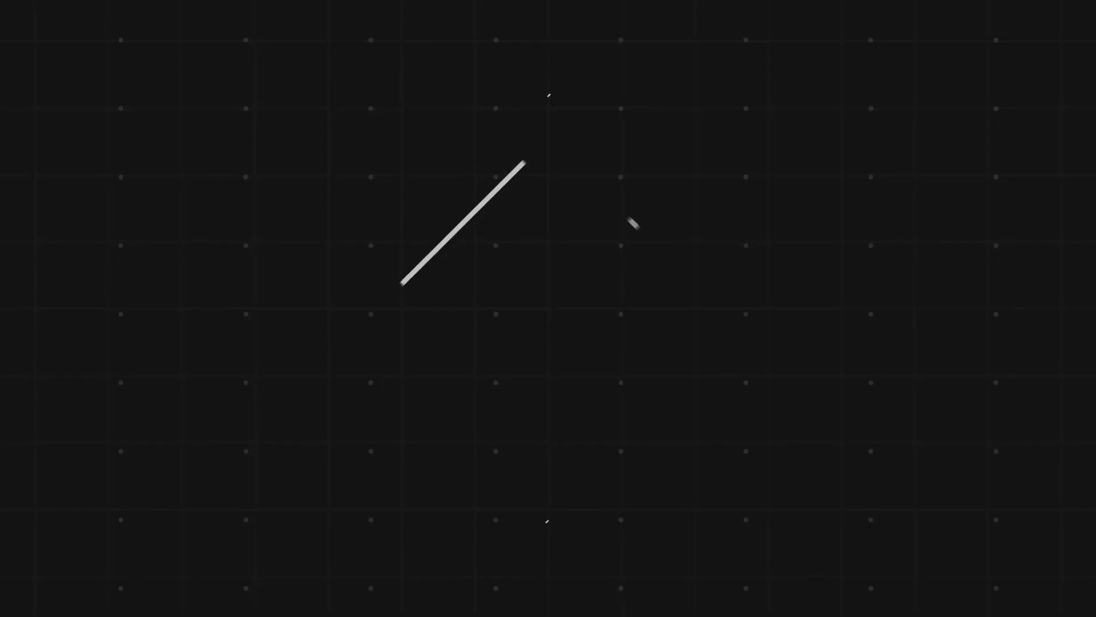